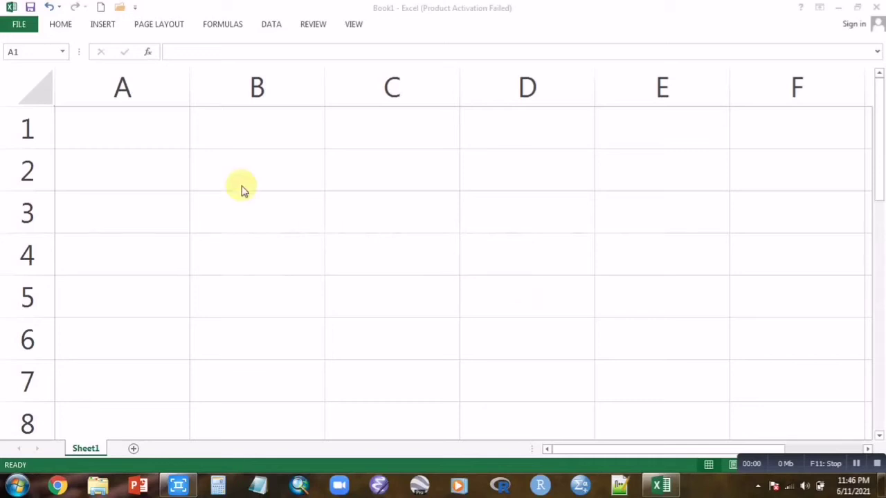
Step: Enter the headers Names, Height and Weight in A1:C1
click(114, 130)
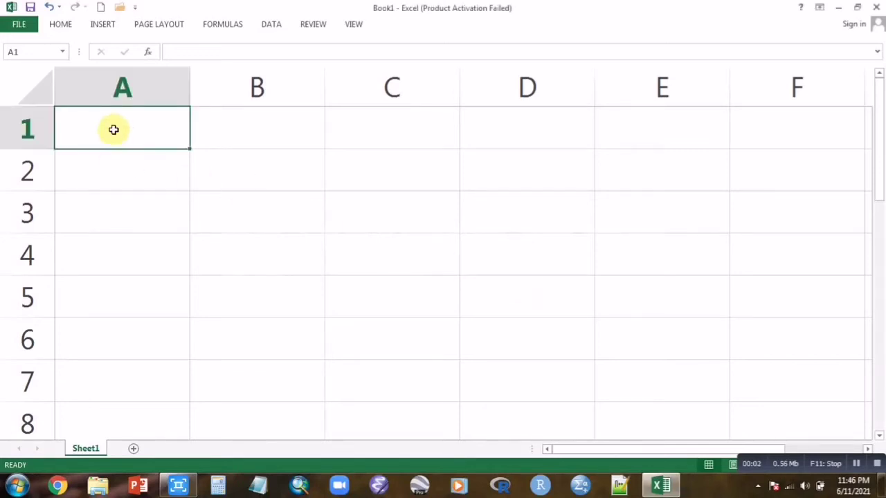
text(Na)
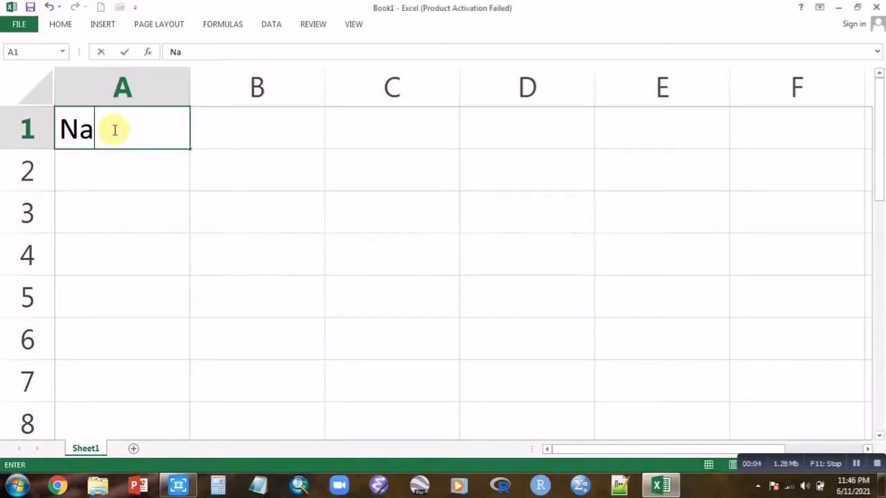
text(mes)
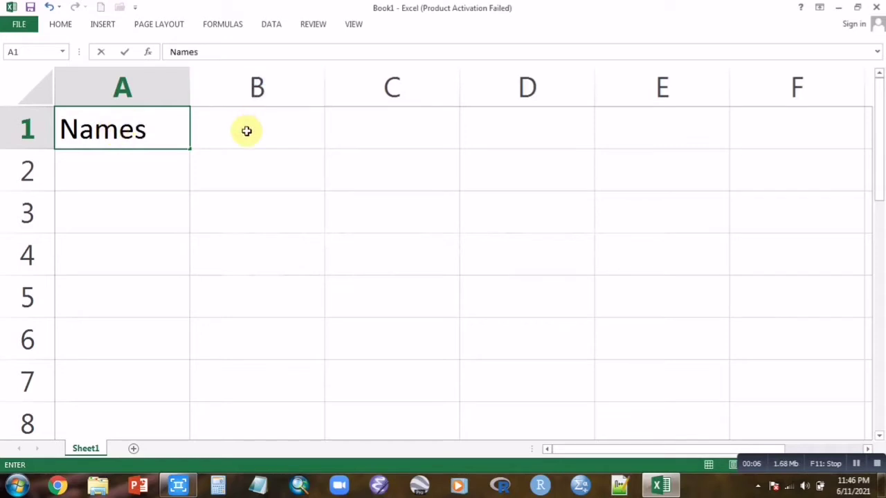
click(246, 132)
text(He)
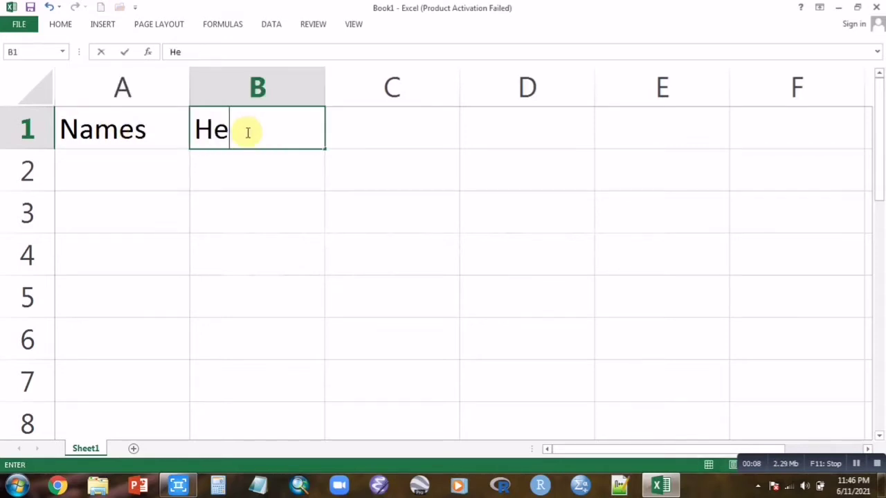
text(ight)
click(356, 134)
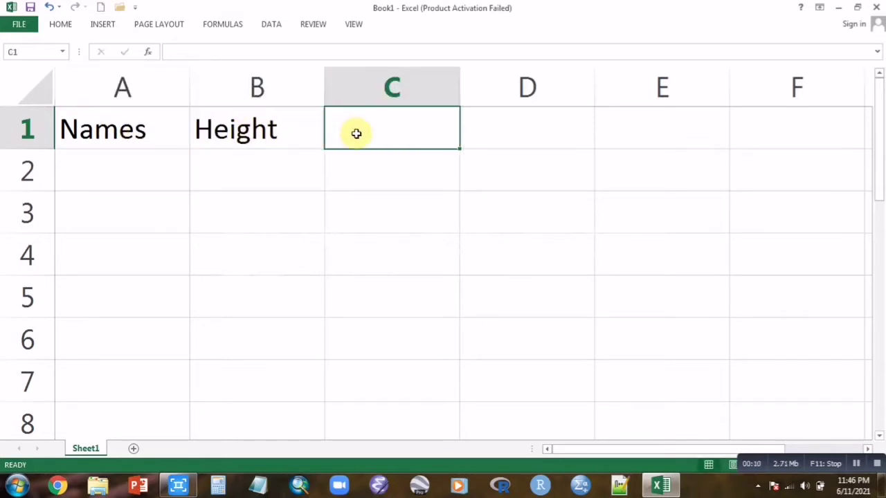
text(Wei)
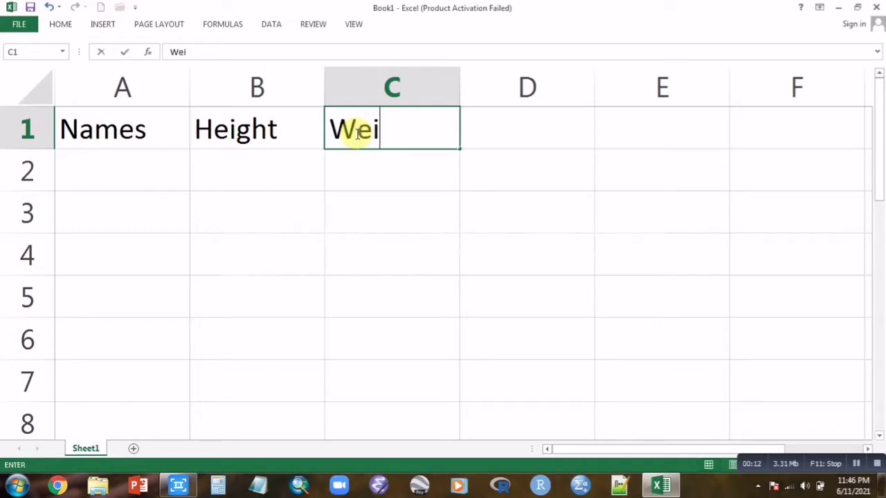
text(ght)
Step: List four names down column A in A2:A5
click(148, 166)
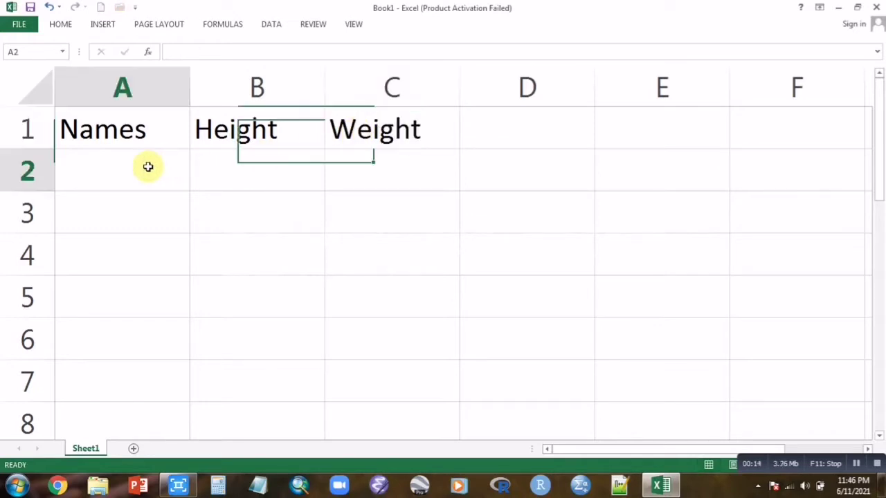
text(Rubi)
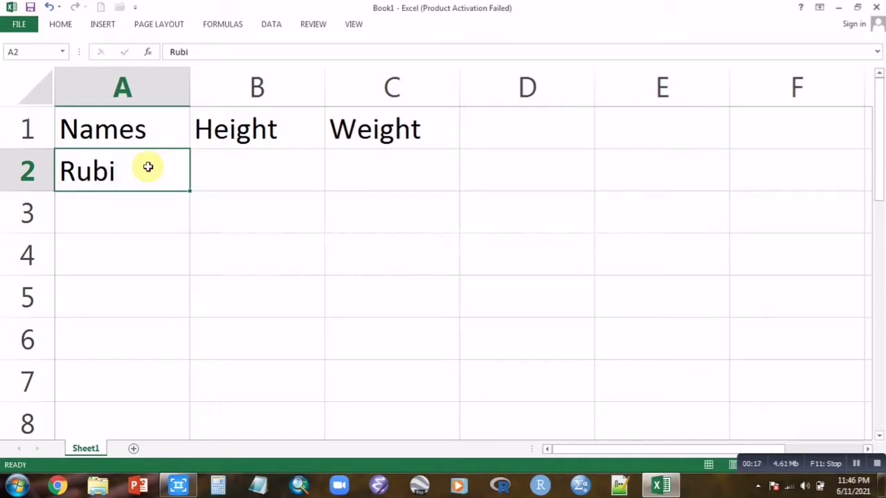
key(Return)
text(Zai)
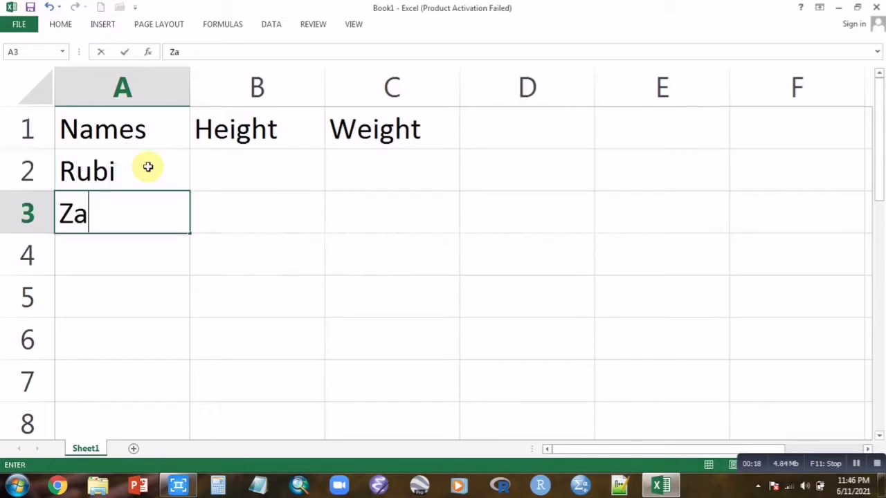
text(ni)
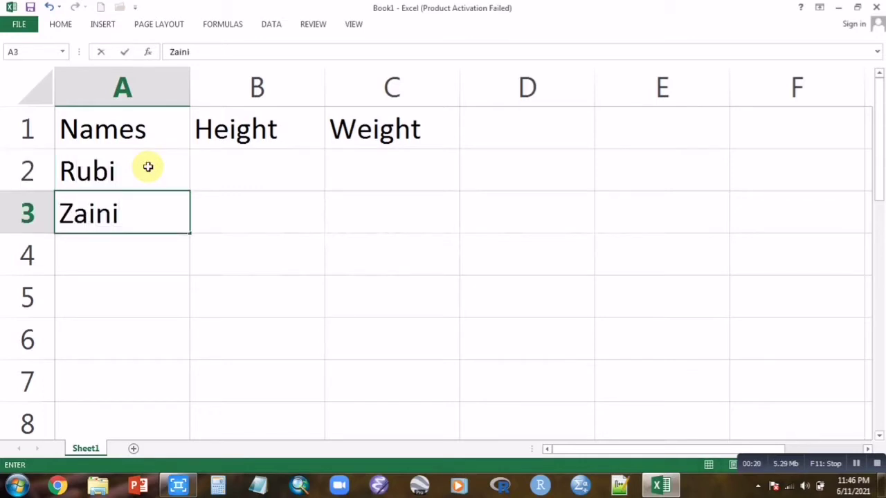
key(Return)
text(Sami)
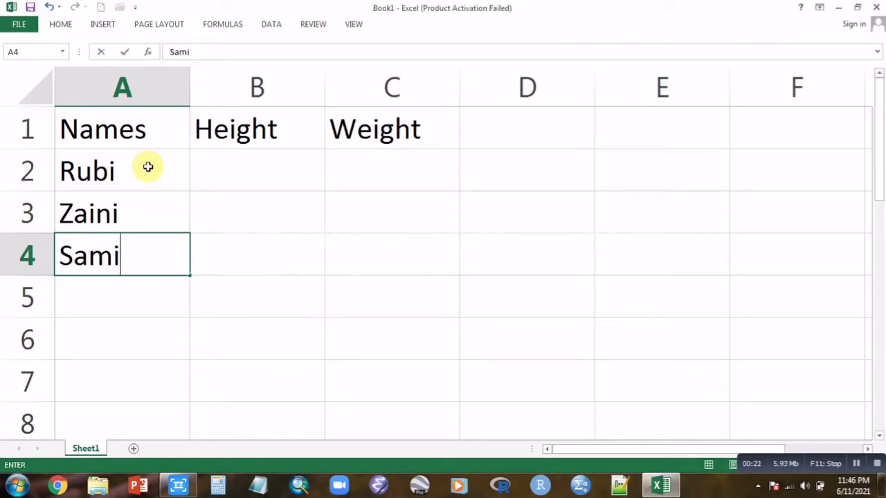
key(Return)
text(Suri)
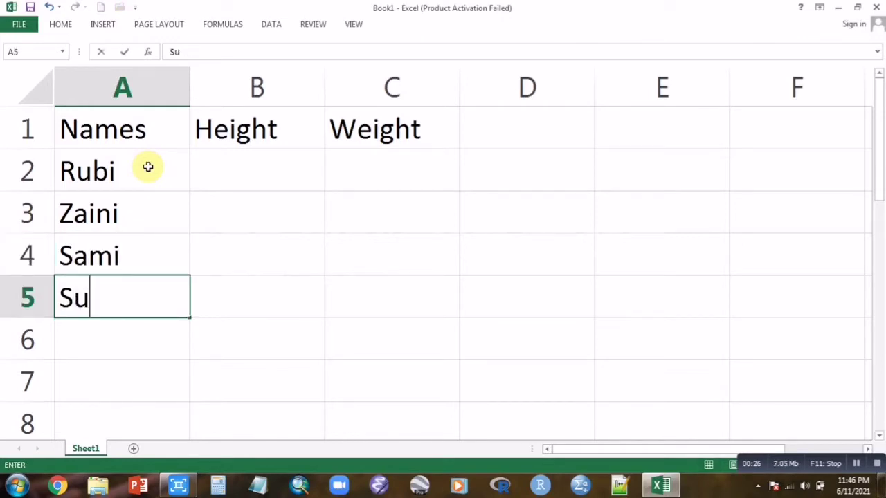
text(a)
Step: Enter the heights 5.5, 5.4, 5.2 and 5.1 in B2:B5
click(253, 173)
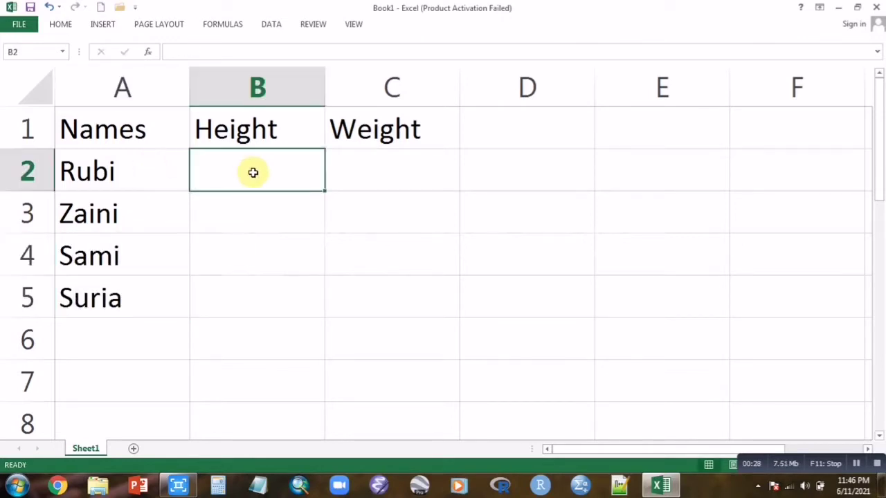
text(5.)
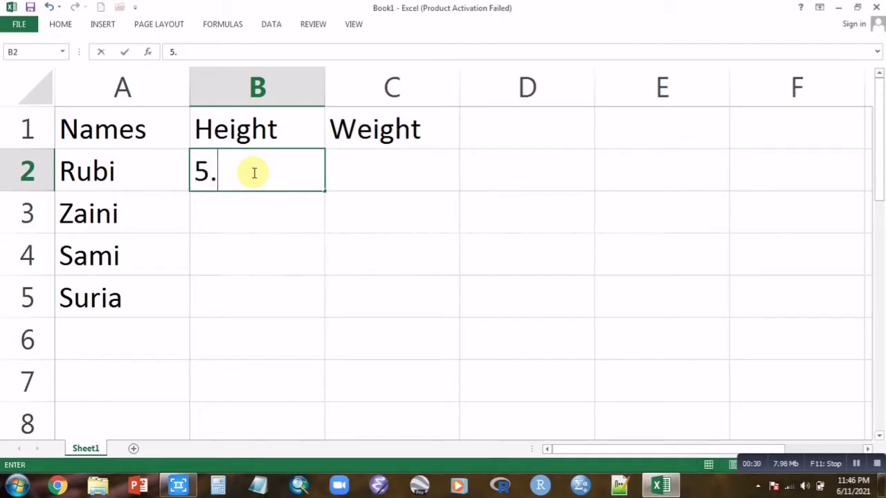
text(5)
key(Return)
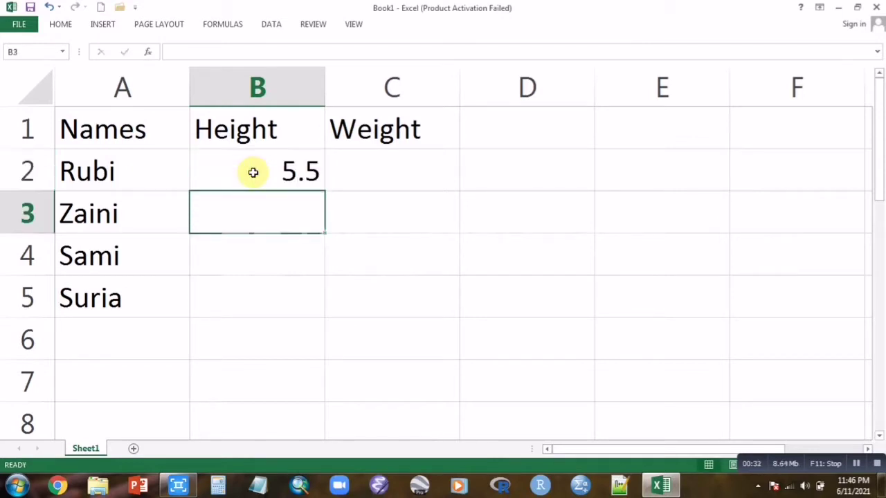
text(5.4)
key(Return)
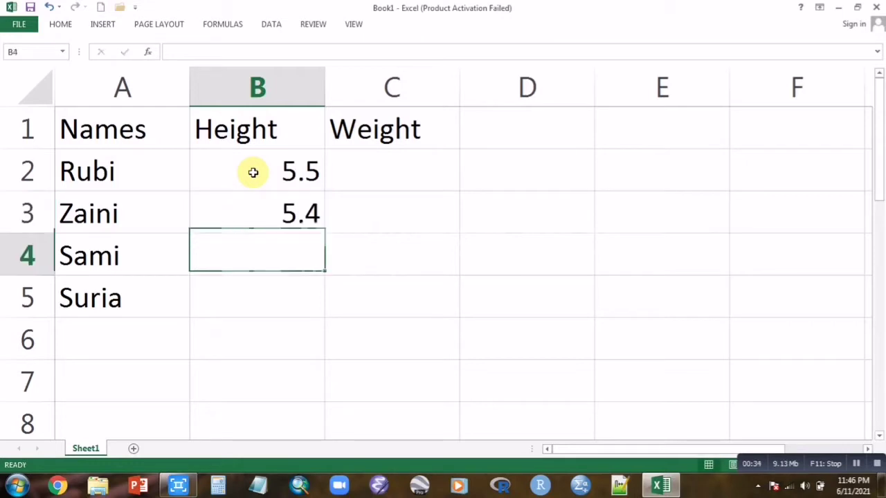
text(5.2)
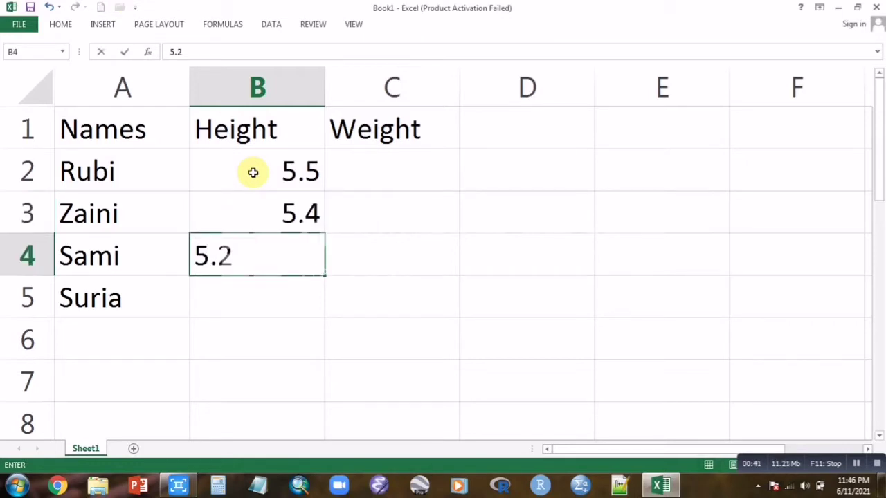
key(Return)
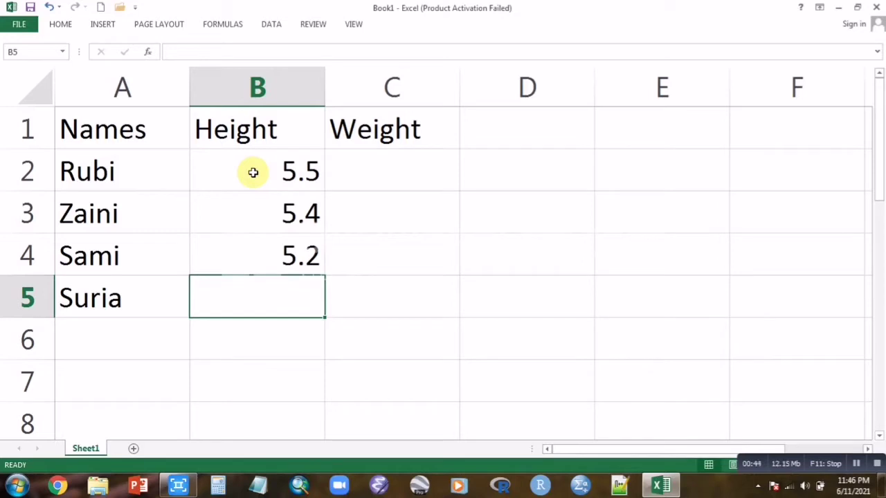
text(5.)
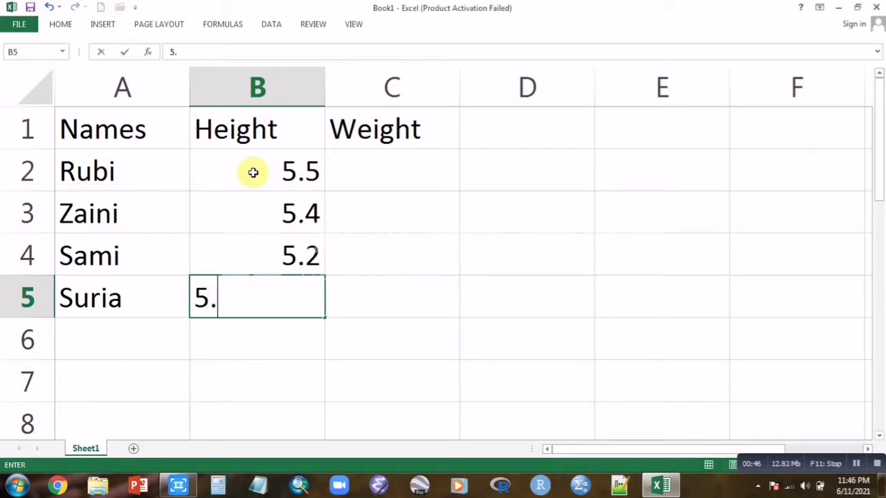
text(1)
Step: Enter the weights 53, 49, 55 and 54 in C2:C5
click(365, 173)
text(53)
key(Return)
text(49)
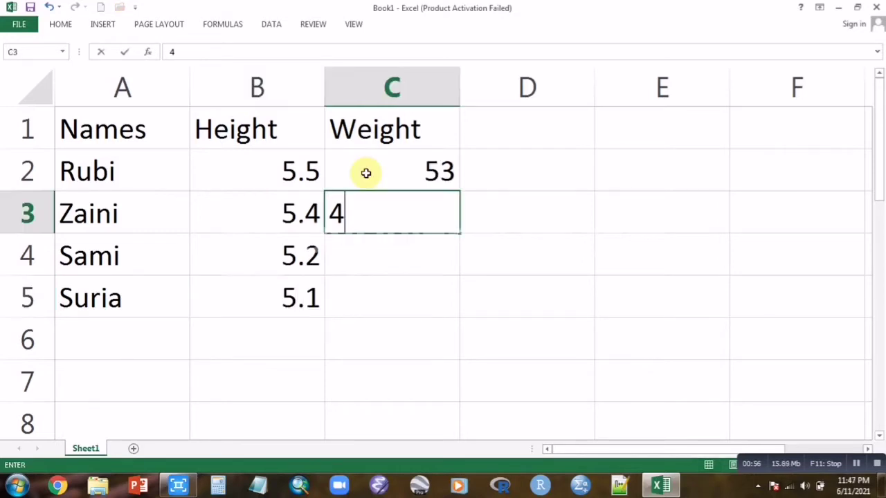
key(Return)
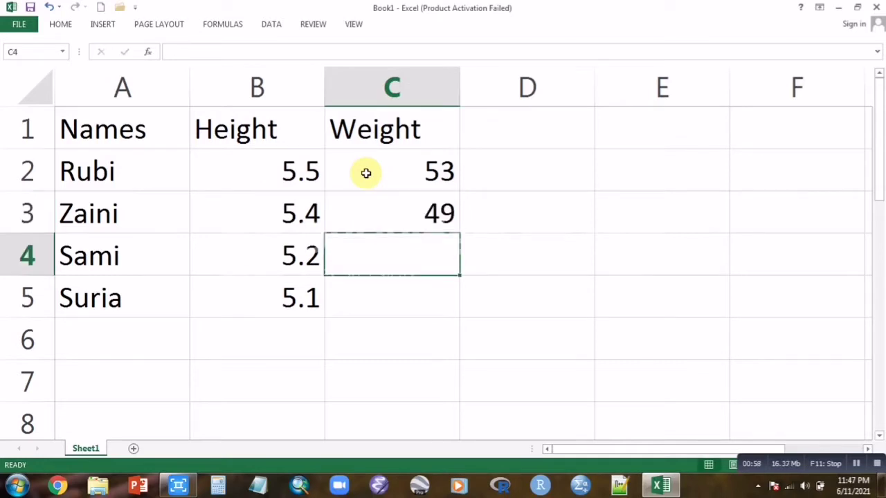
text(55)
key(Return)
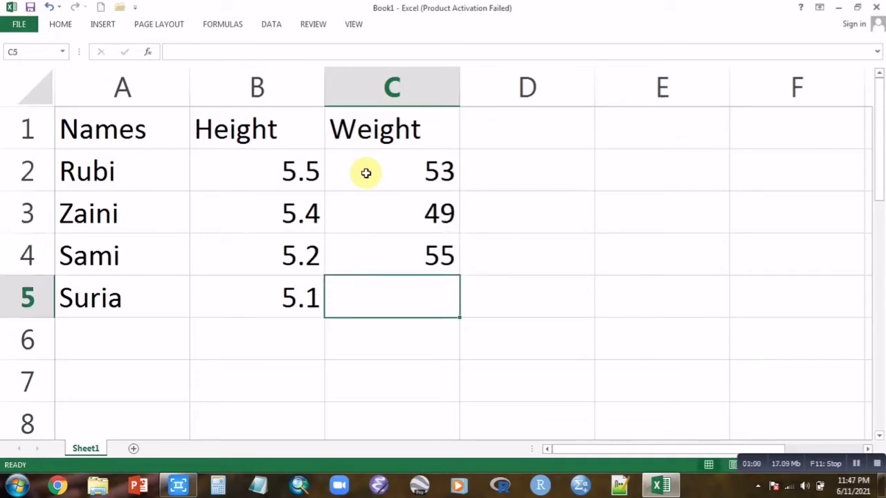
text(54)
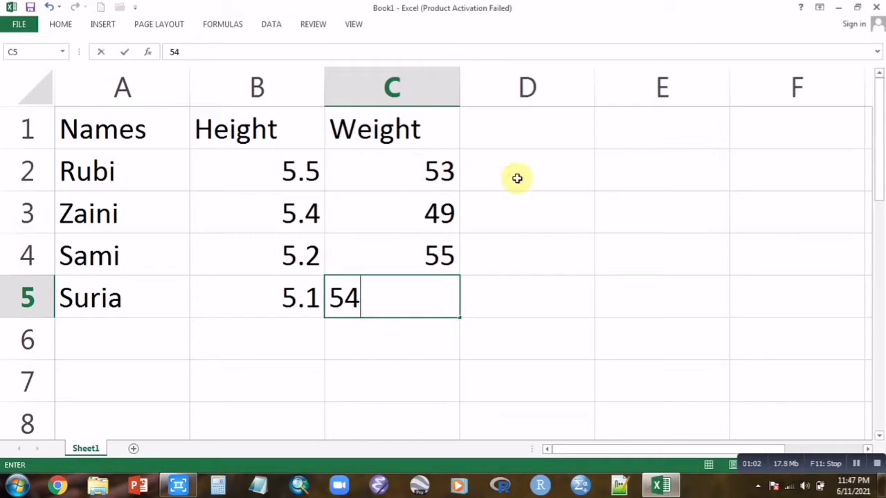
click(501, 132)
click(519, 173)
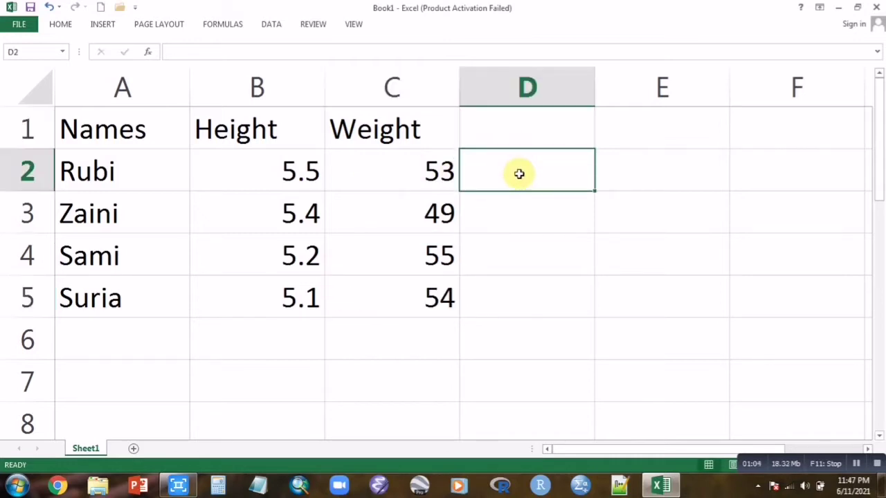
Step: Put a lookup name in D2 and the label 'height' in D3
text(sa)
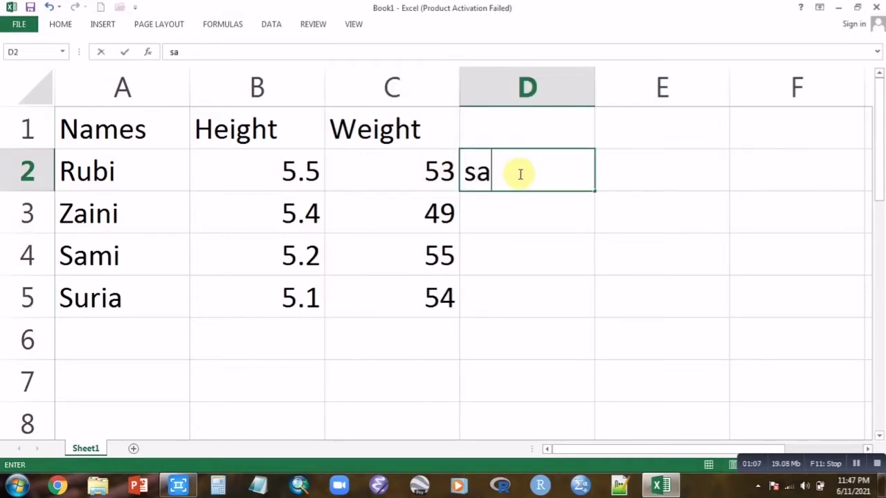
text(mi)
key(Return)
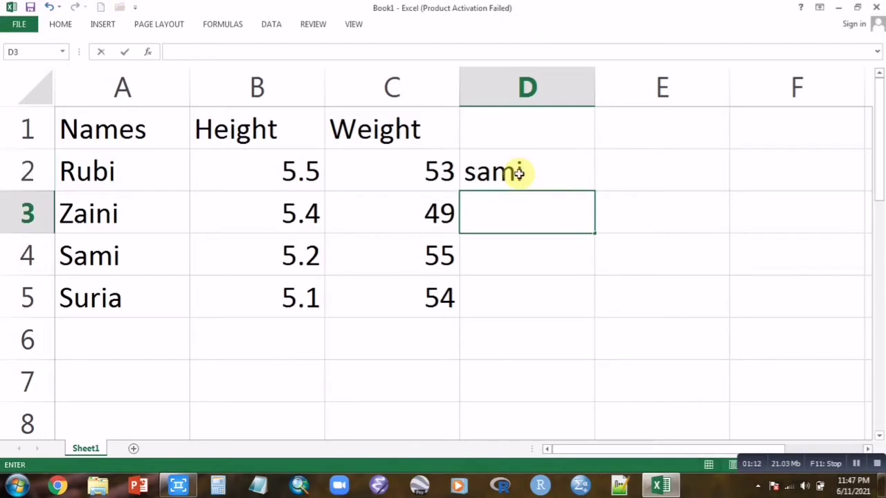
text(height)
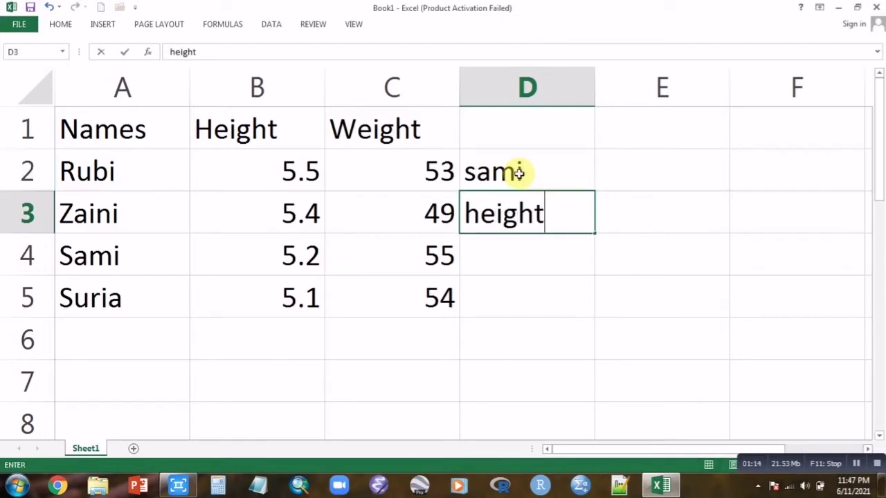
click(629, 172)
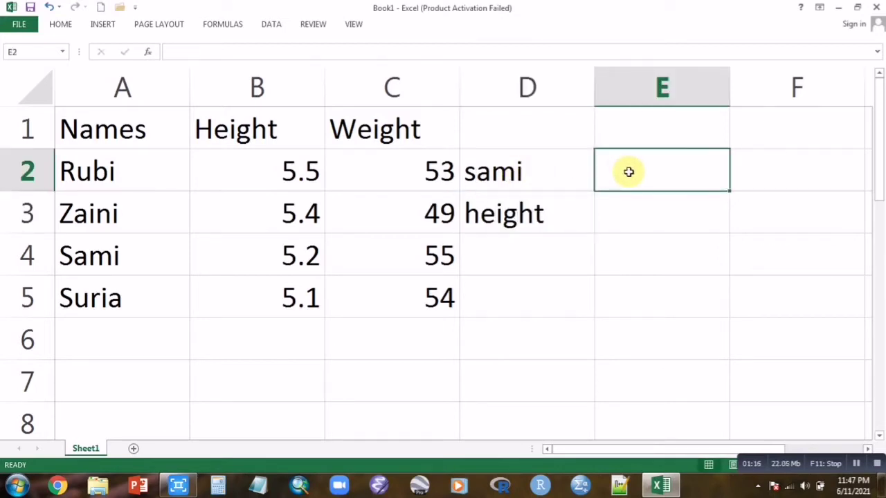
Step: Start E2's formula as =INDEX(A2:C5,MATCH(D2,A2:A5,0), then begin a second MATCH
text(=i)
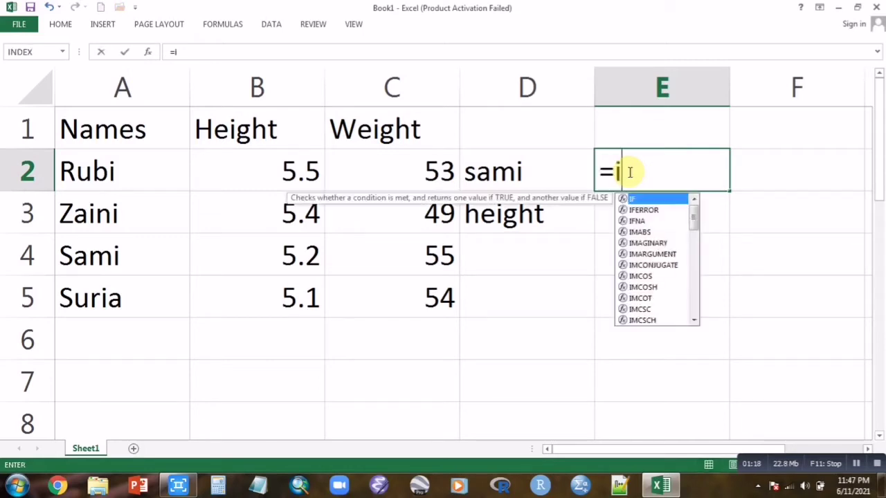
text(ndex)
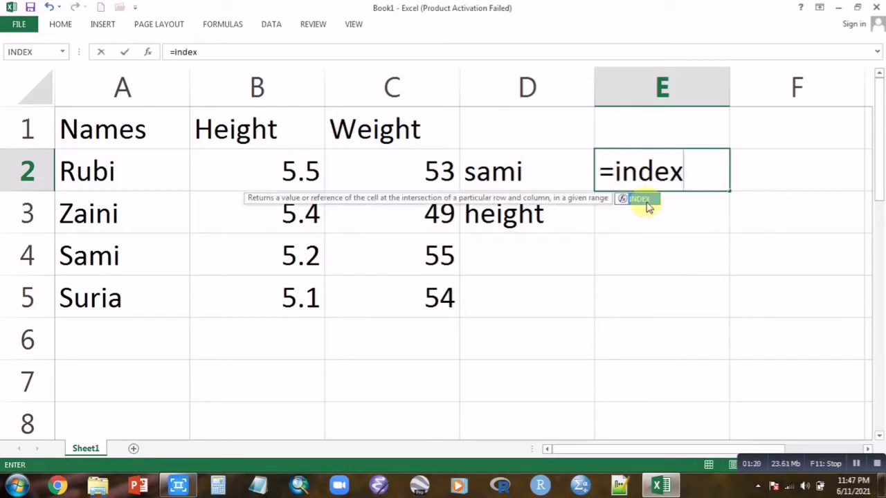
double_click(643, 201)
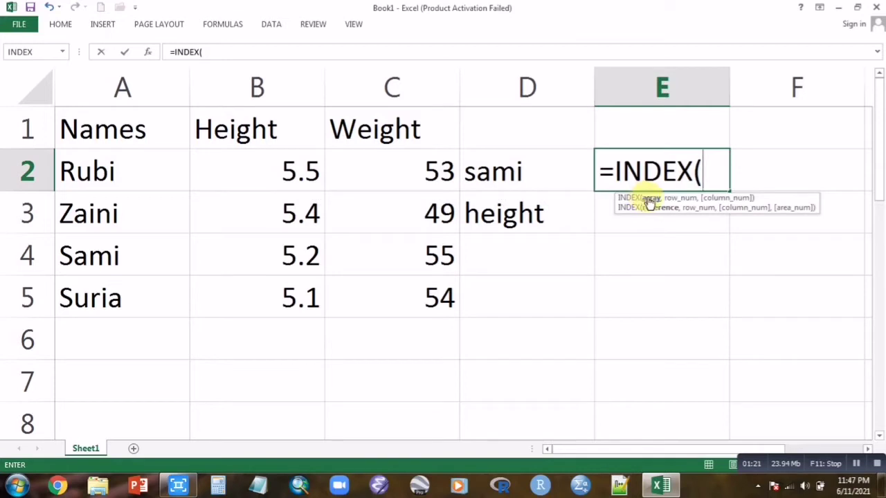
click(101, 156)
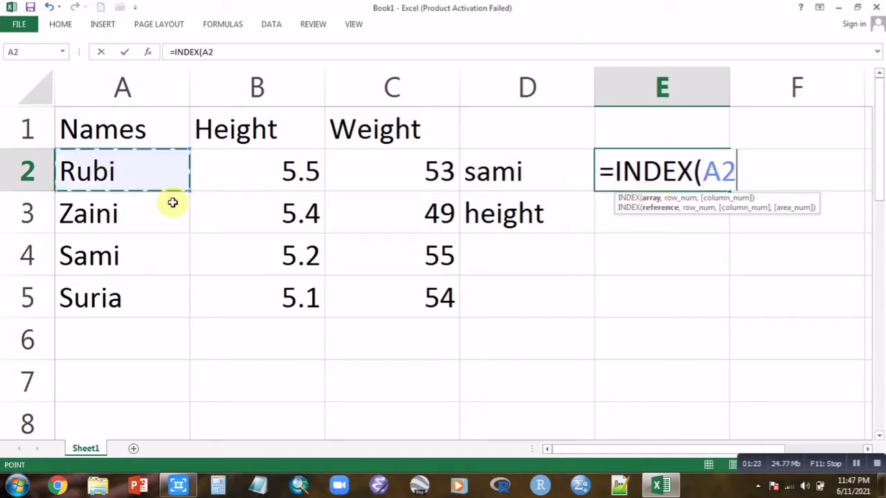
drag(172, 202, 400, 284)
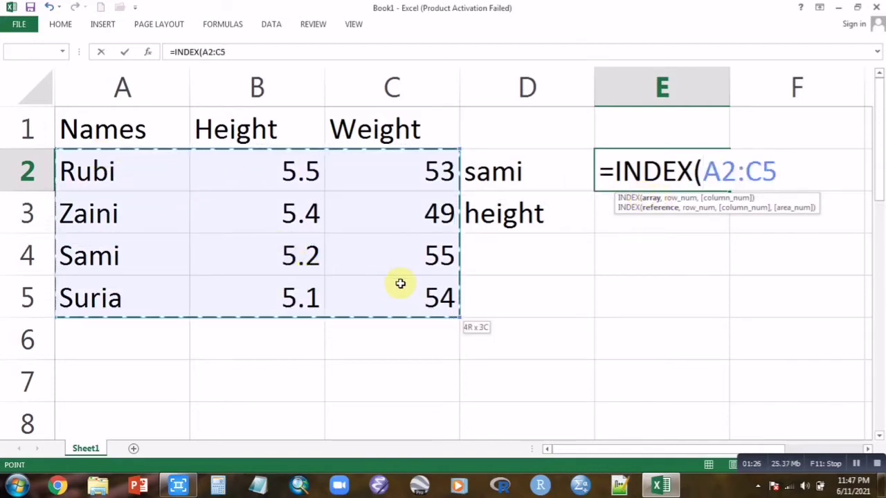
text(,)
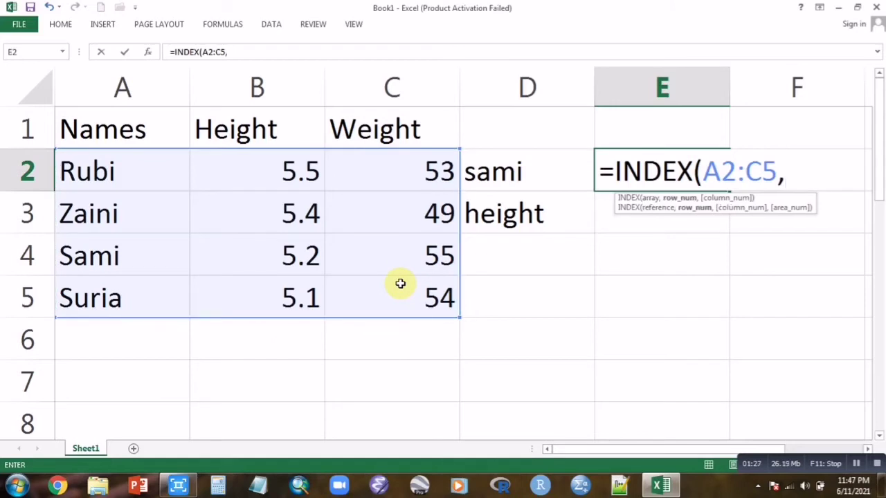
text(matc)
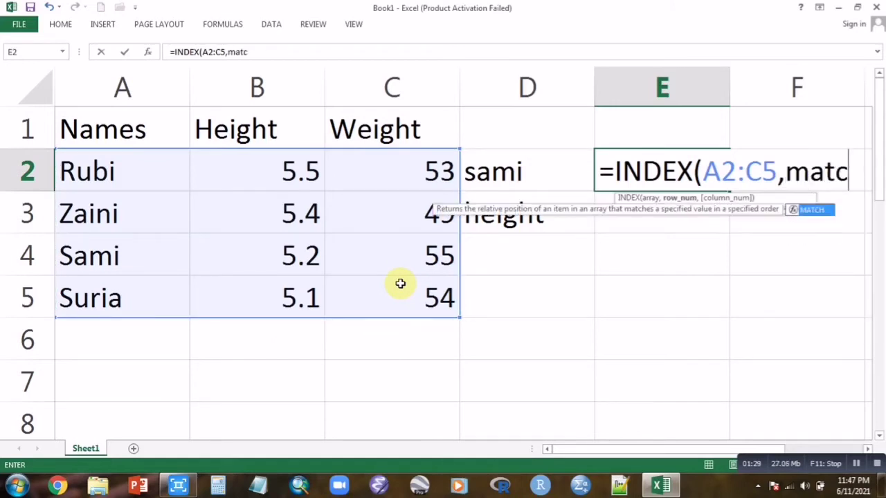
text(h)
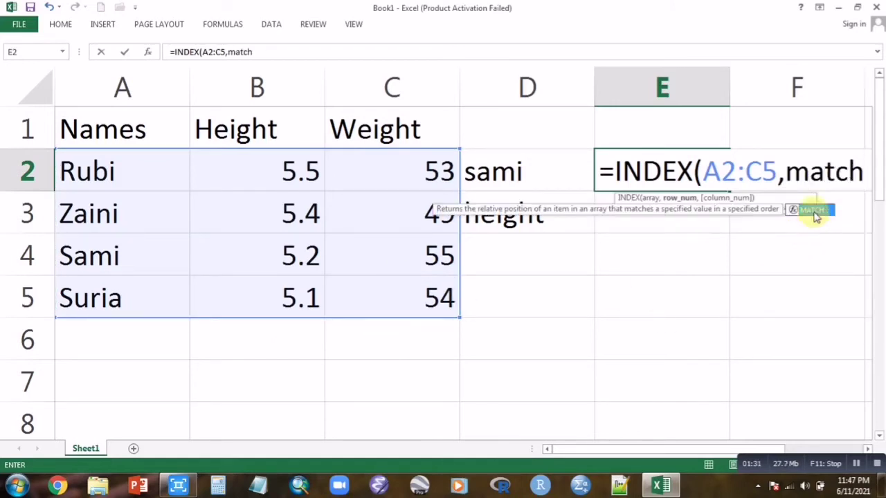
double_click(811, 210)
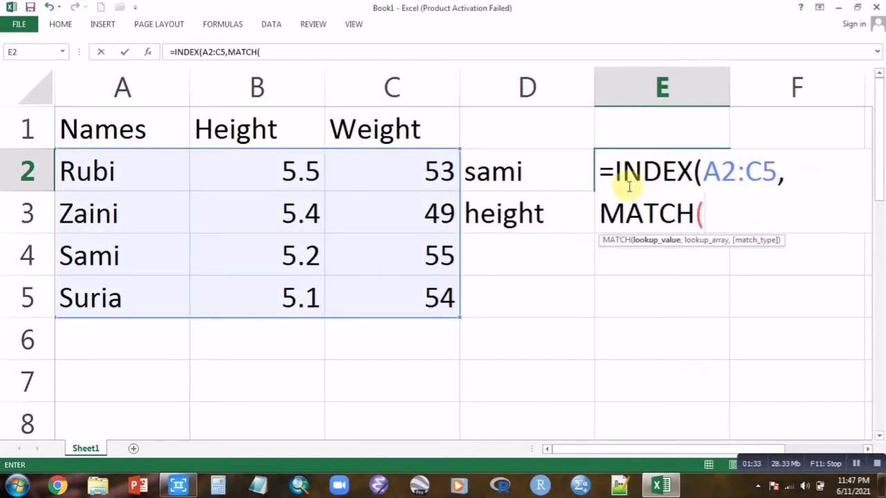
click(512, 174)
text(,)
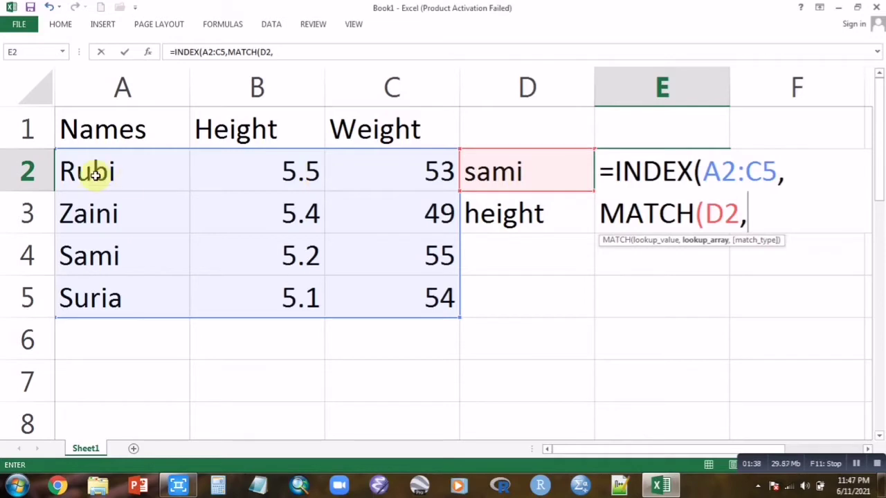
drag(107, 170, 85, 293)
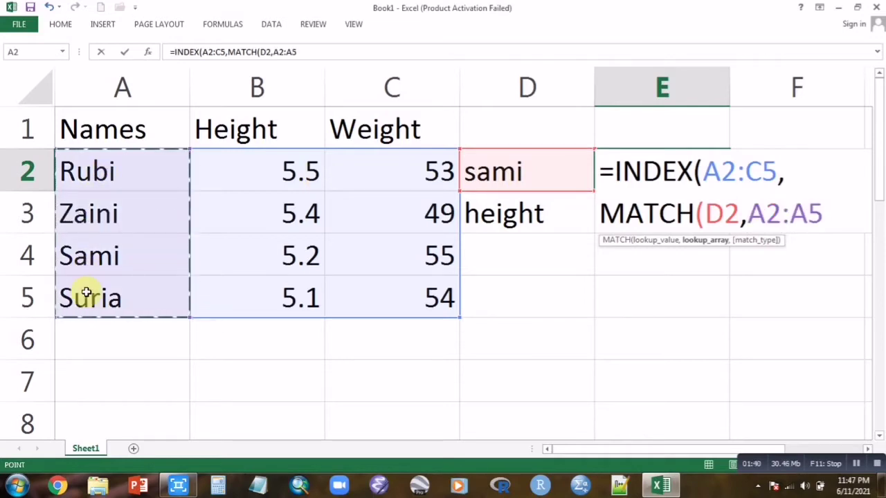
text(,)
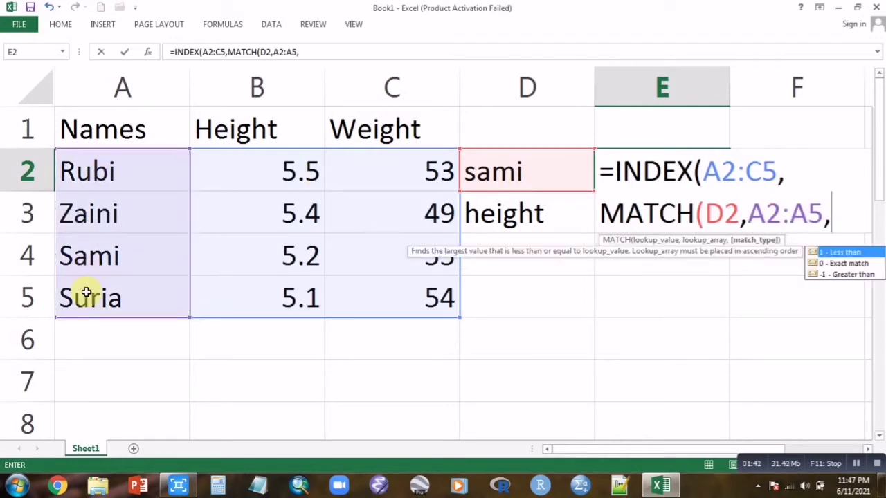
text(0)
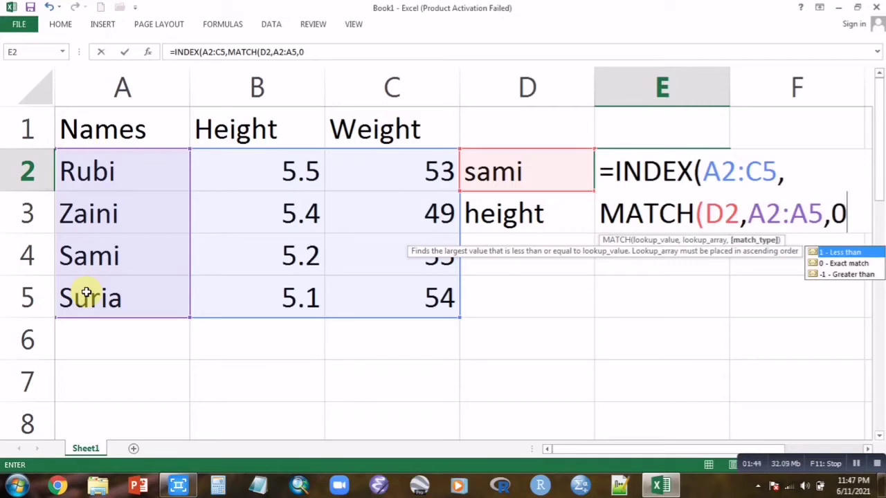
text(),)
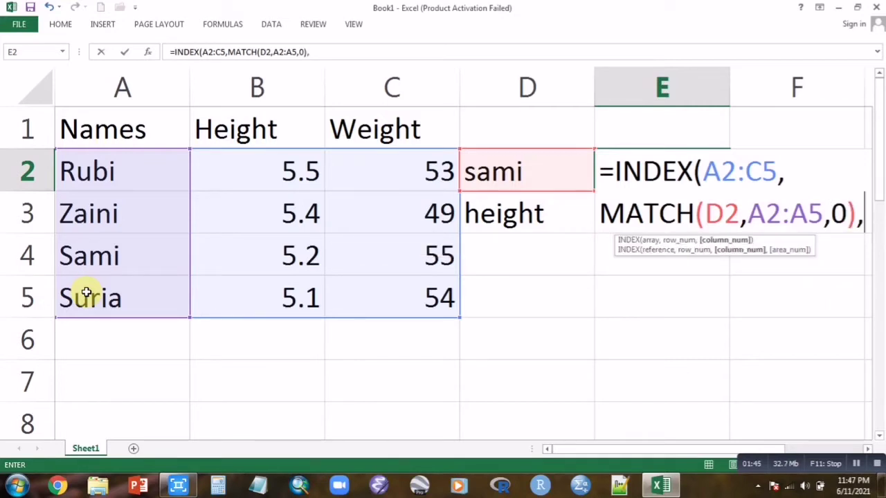
text(match)
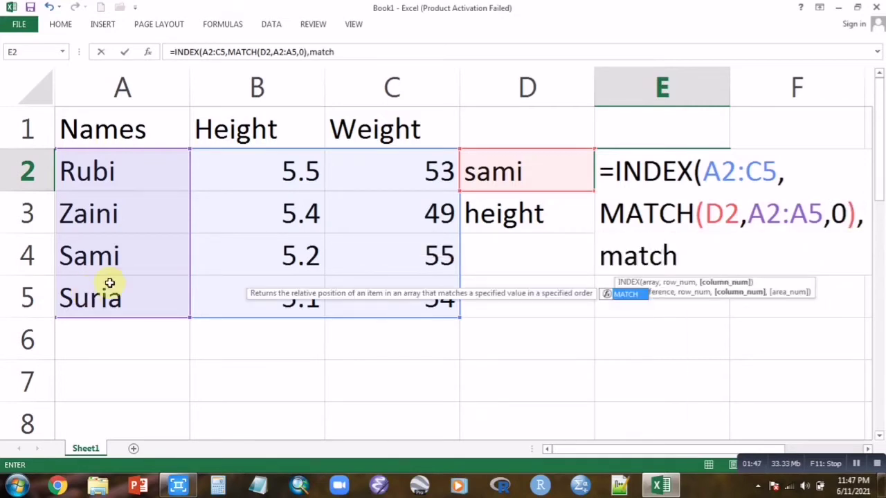
Step: Complete E2 with MATCH(D3,A1:C1,0) as the column argument, returning 5.2
click(626, 294)
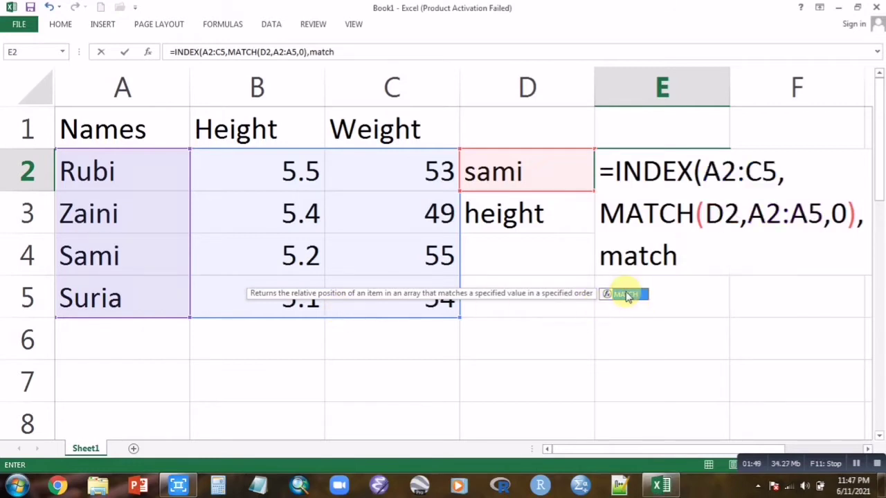
double_click(626, 295)
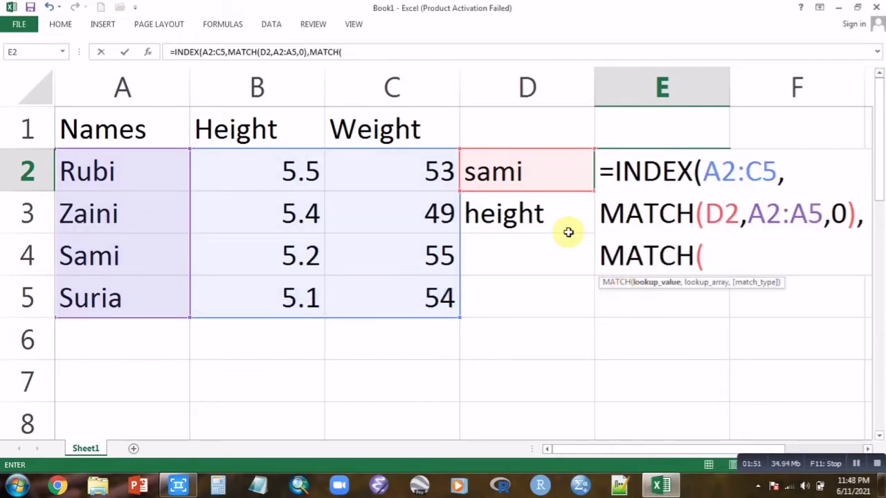
click(542, 217)
text(,)
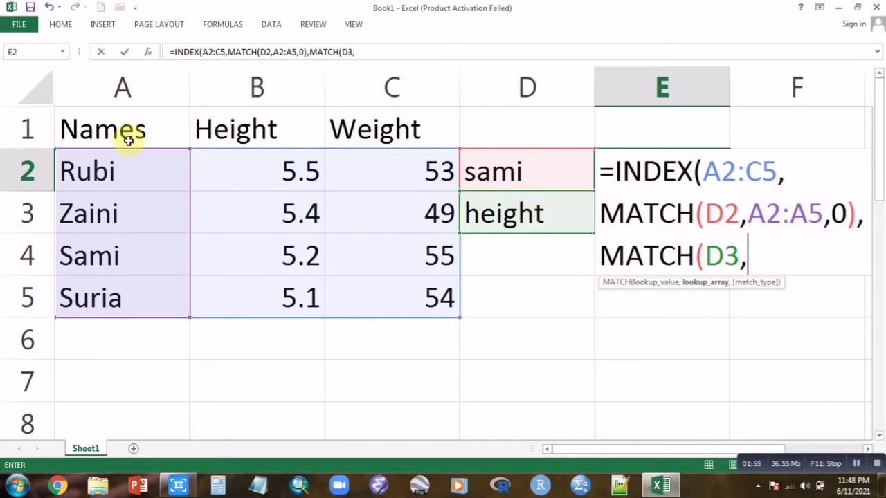
drag(128, 134, 363, 132)
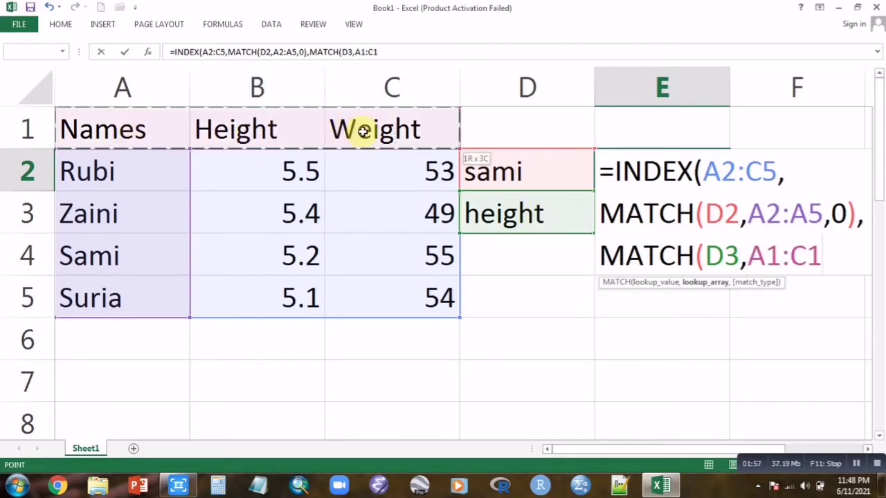
text(,0)
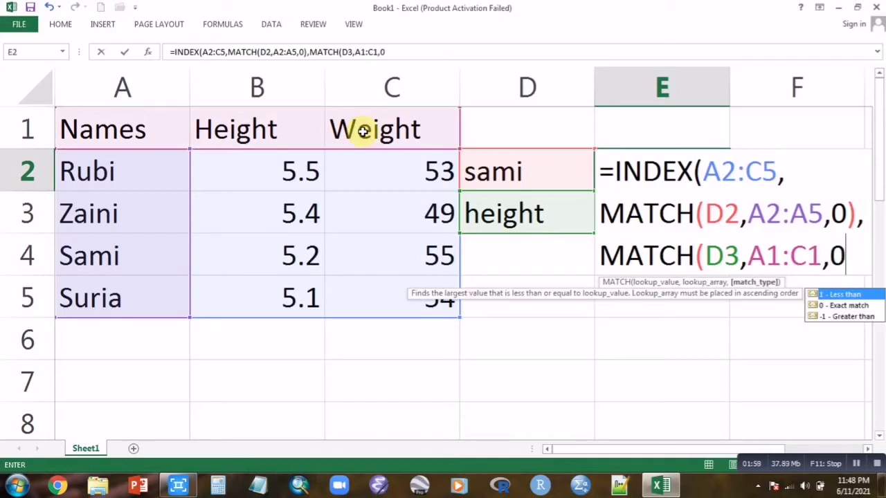
text())
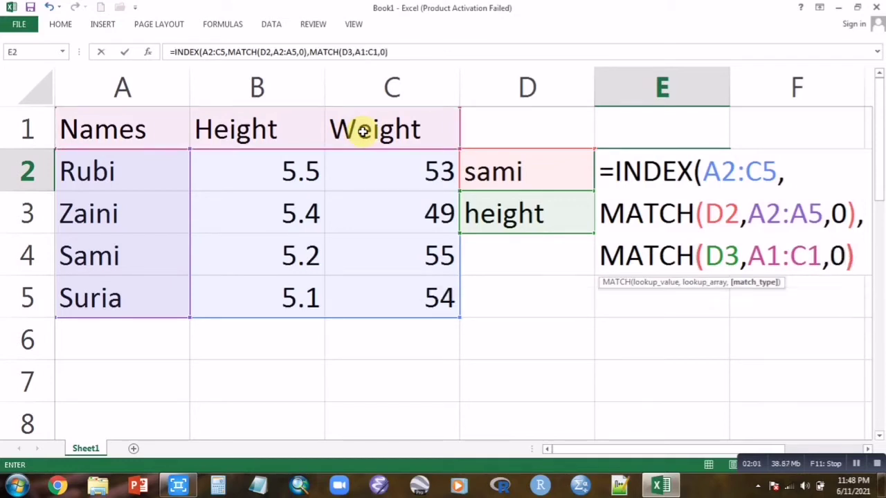
text())
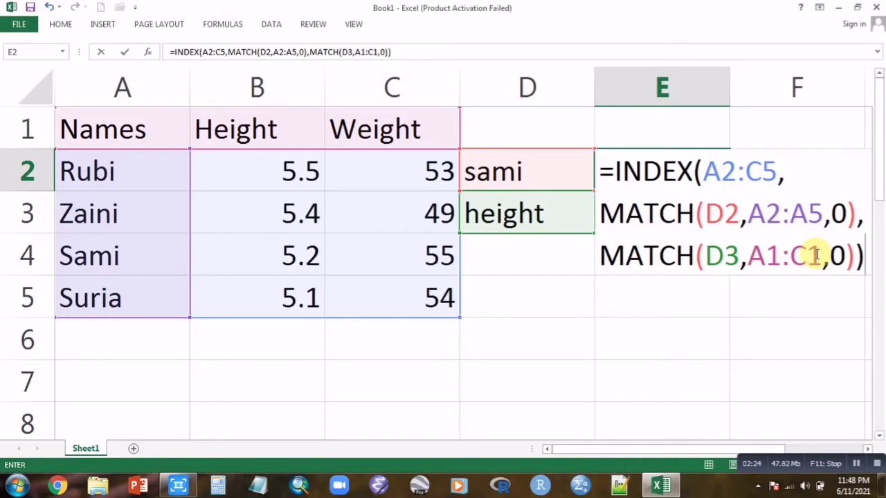
key(Return)
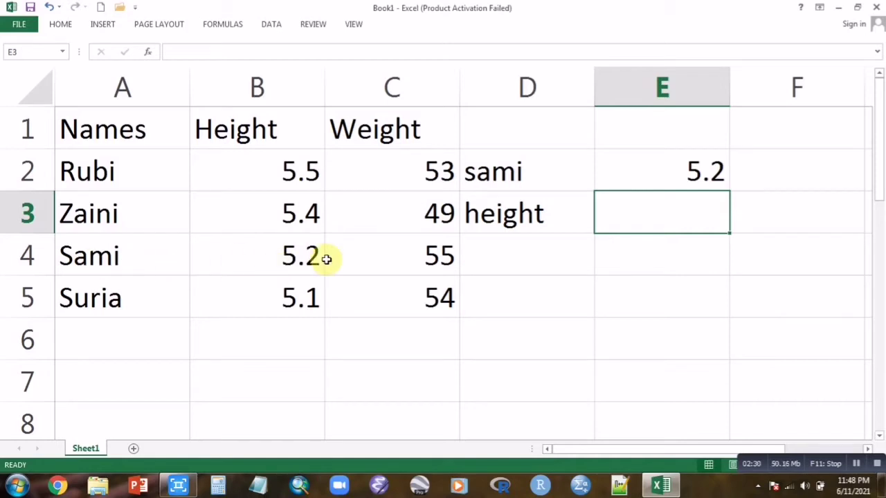
Step: Give D2 list data validation sourced from A2:A5, creating a name dropdown
click(558, 170)
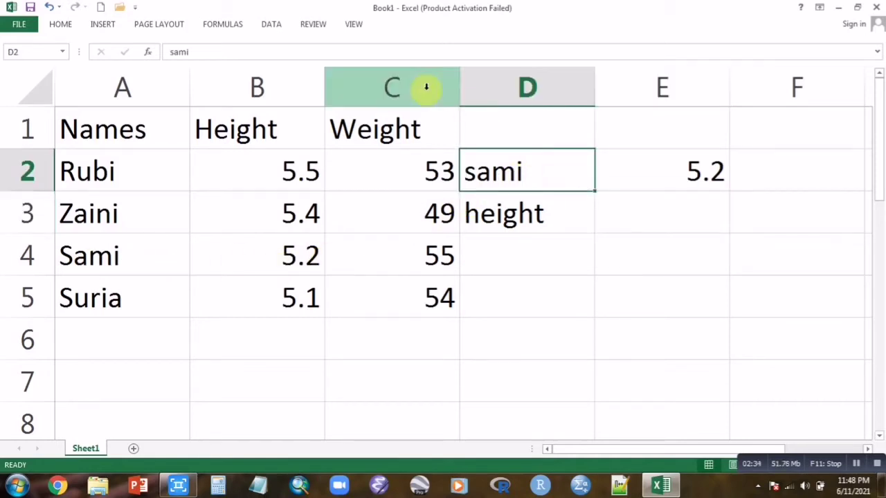
click(271, 24)
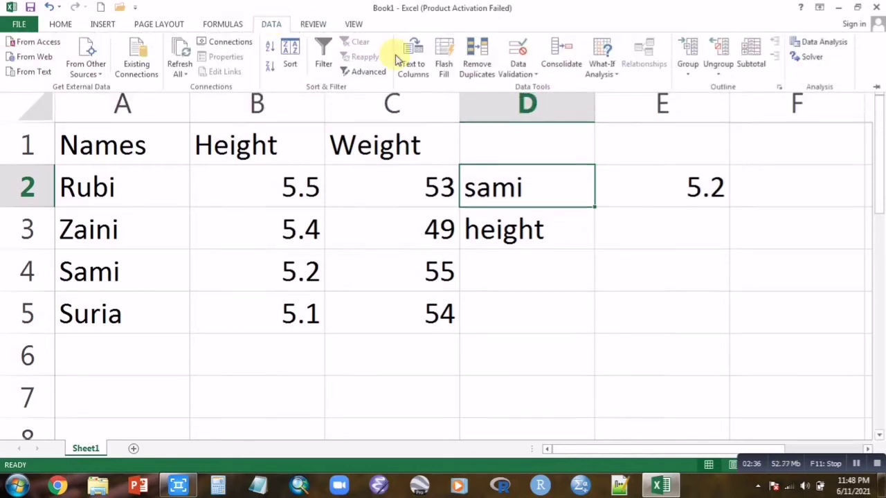
click(537, 75)
click(541, 88)
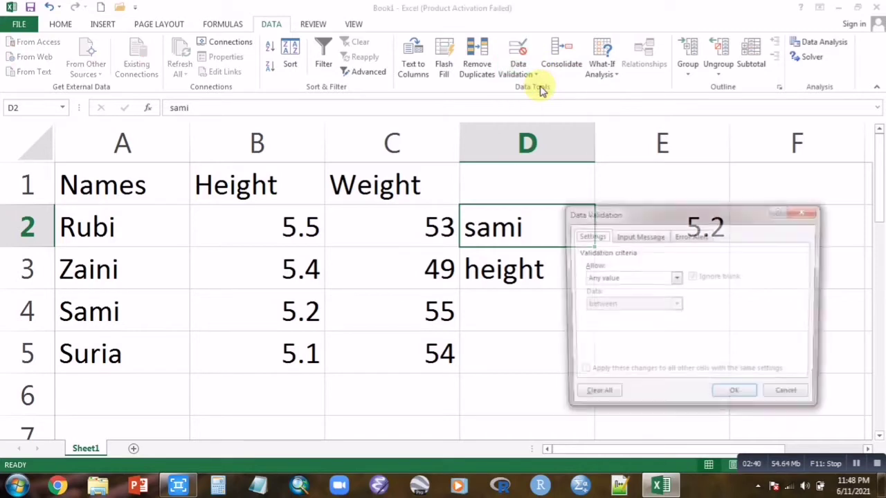
click(677, 279)
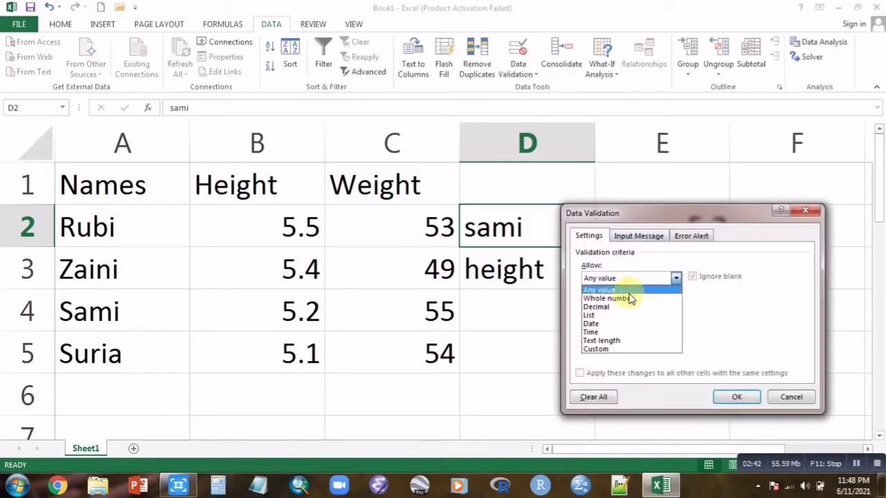
click(616, 318)
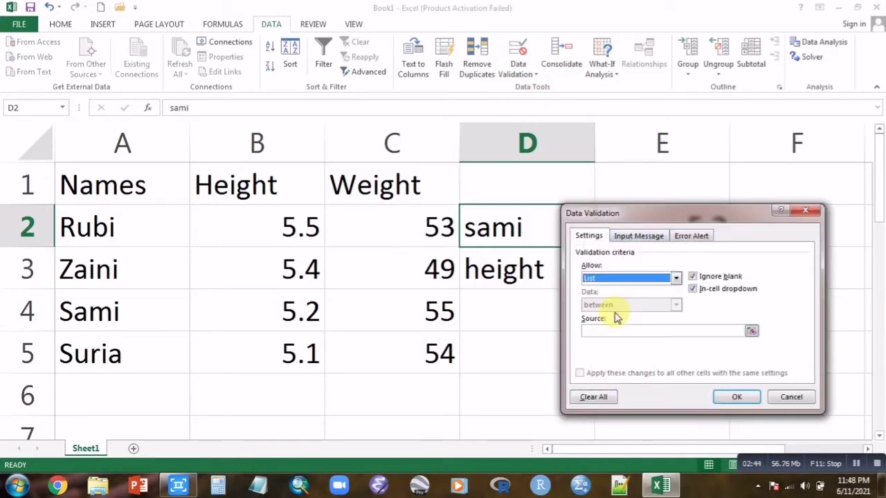
click(622, 329)
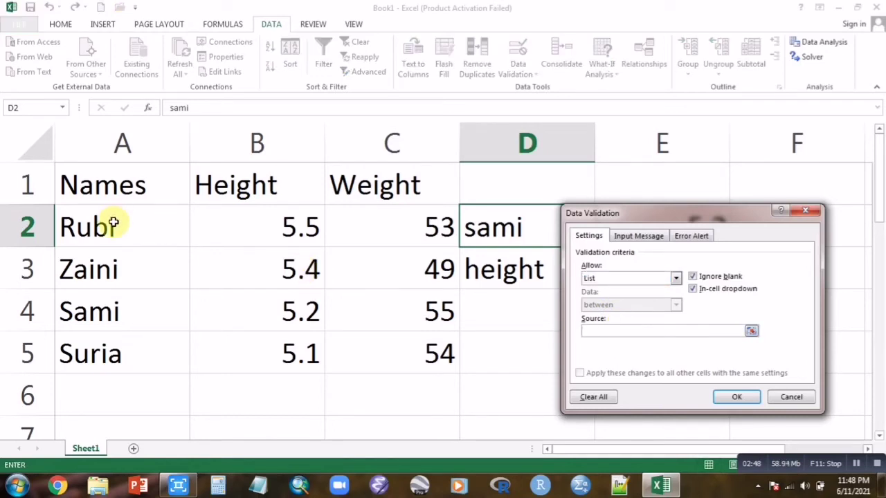
drag(112, 223, 108, 343)
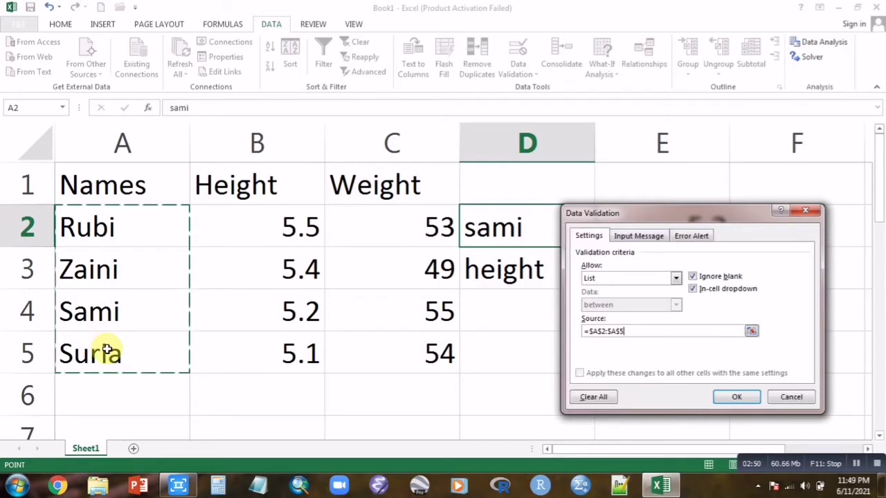
click(733, 398)
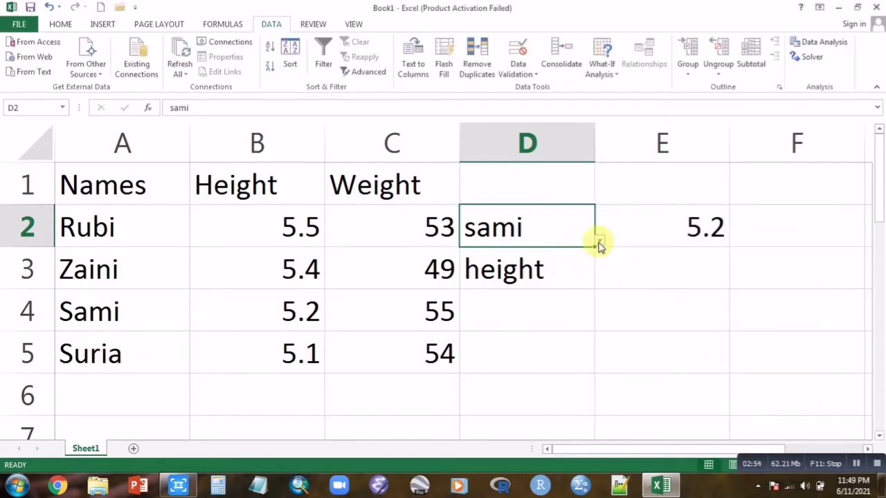
Step: Choose the last, then the first name from D2's dropdown, so E2 shows 5.5
click(599, 241)
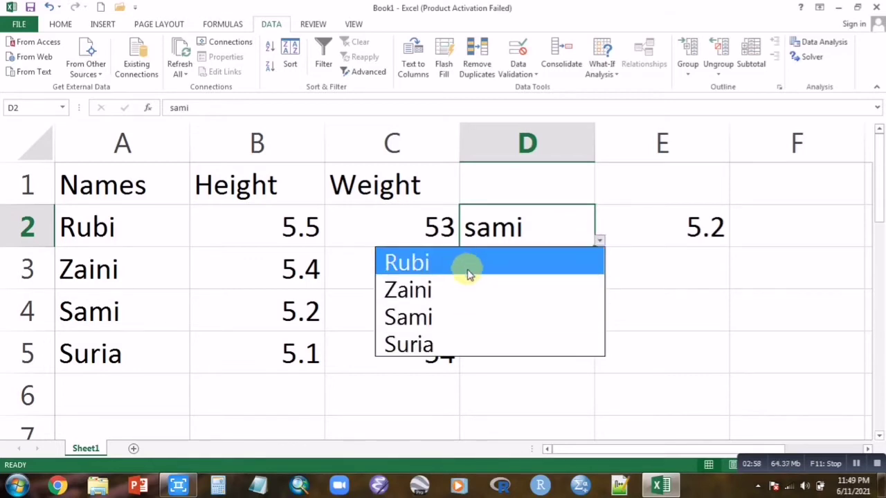
click(450, 336)
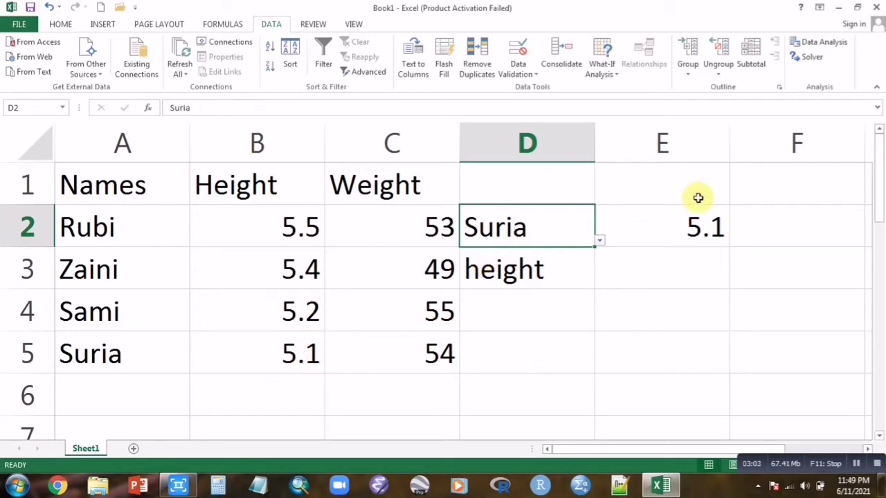
click(599, 241)
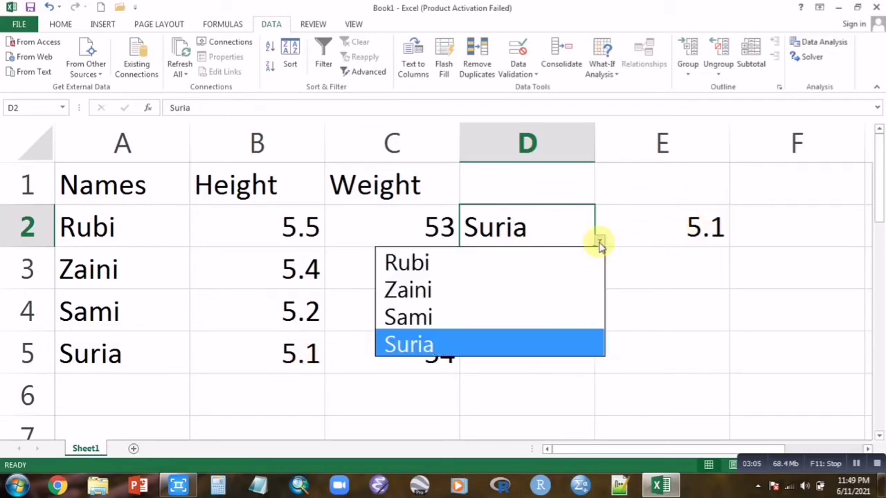
click(490, 263)
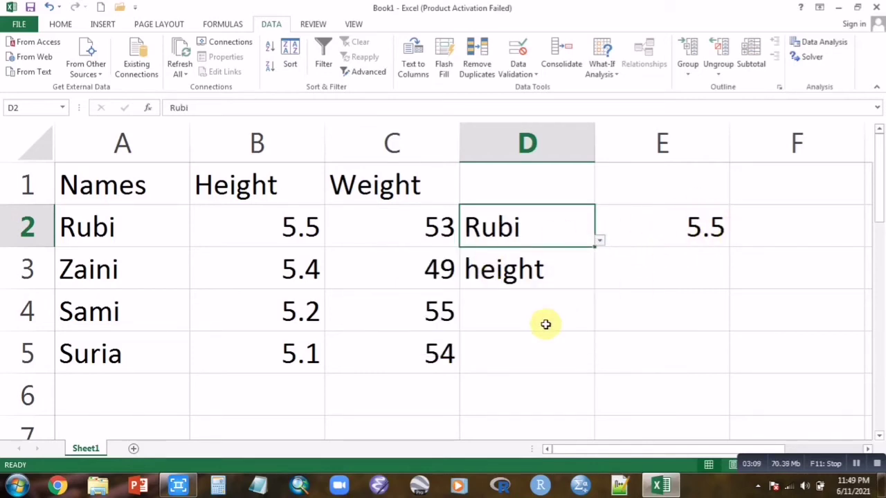
click(508, 348)
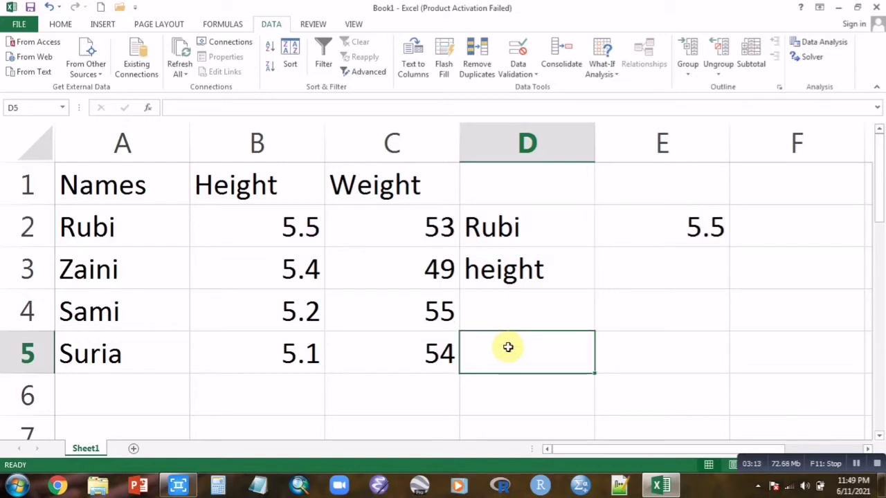
Step: Enter a second lookup name in D5 and the word 'weight' in D6
double_click(509, 348)
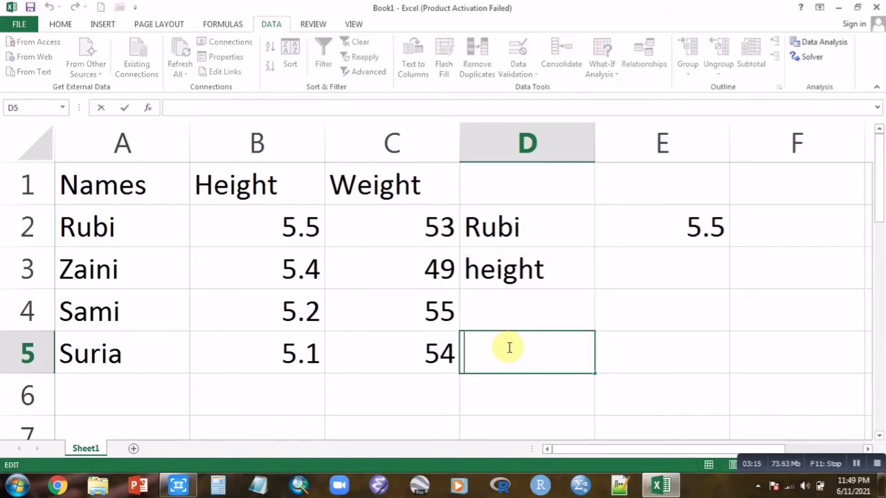
text(zai)
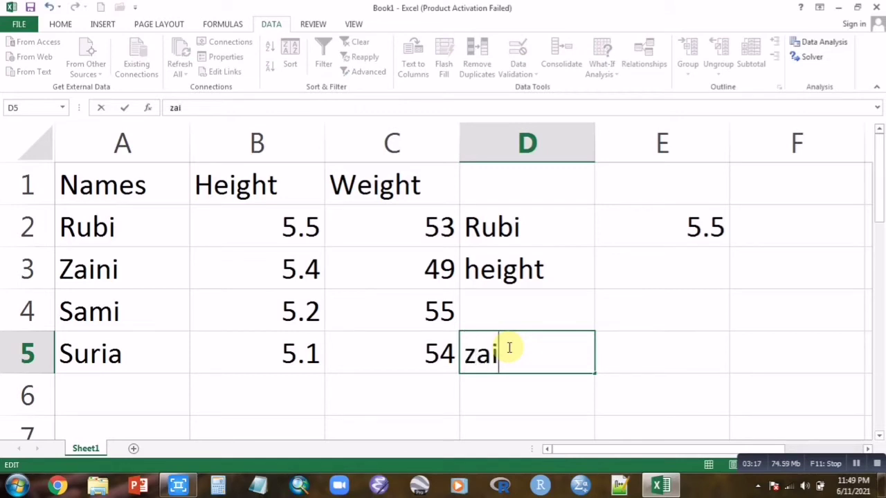
text(ni)
click(503, 394)
text(w)
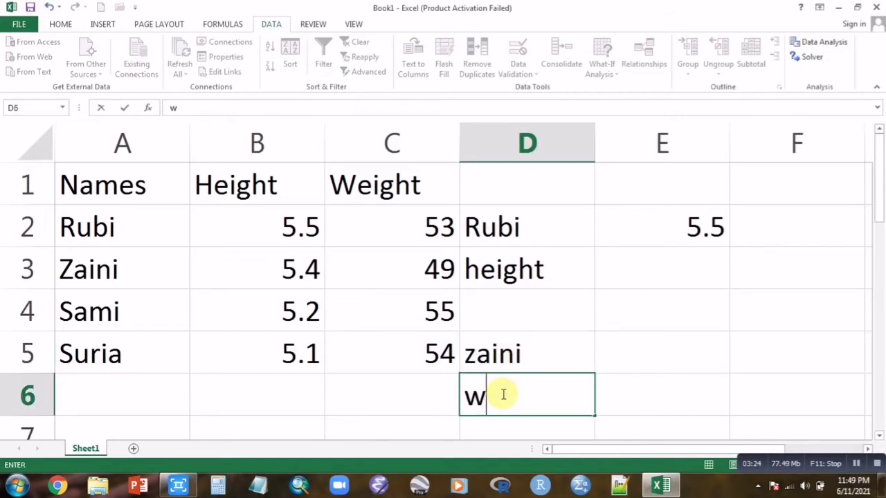
text(eight)
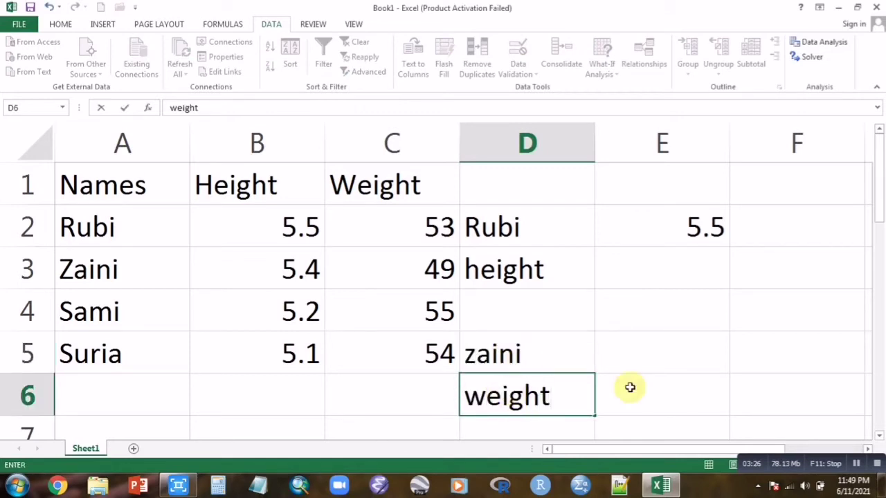
click(658, 353)
Step: Start E5's formula as =INDEX(A2:C5,MATCH(D5,A2:A5,0) for the row lookup
text(=in)
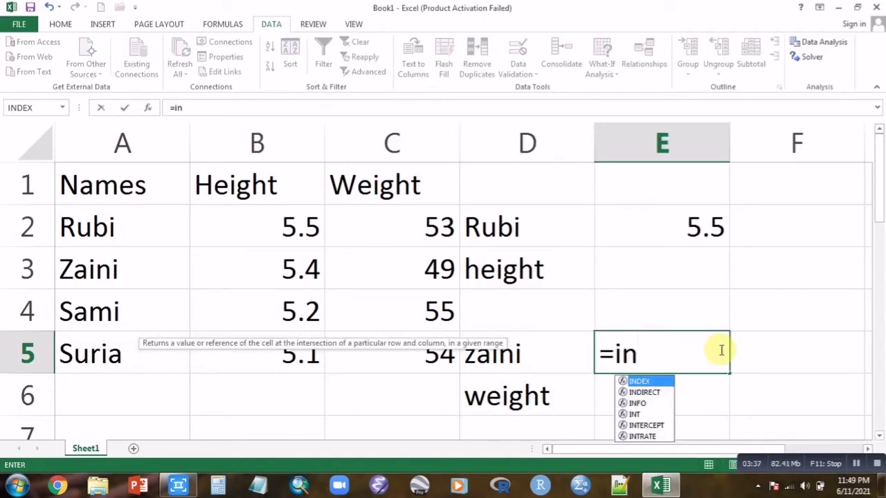
double_click(641, 382)
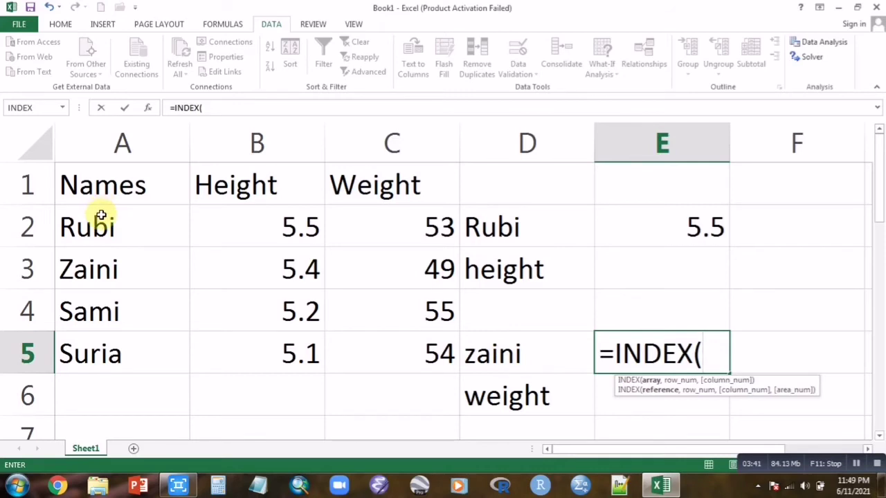
mouse_move(100, 215)
mouse_down()
mouse_move(362, 321)
mouse_move(363, 339)
mouse_up()
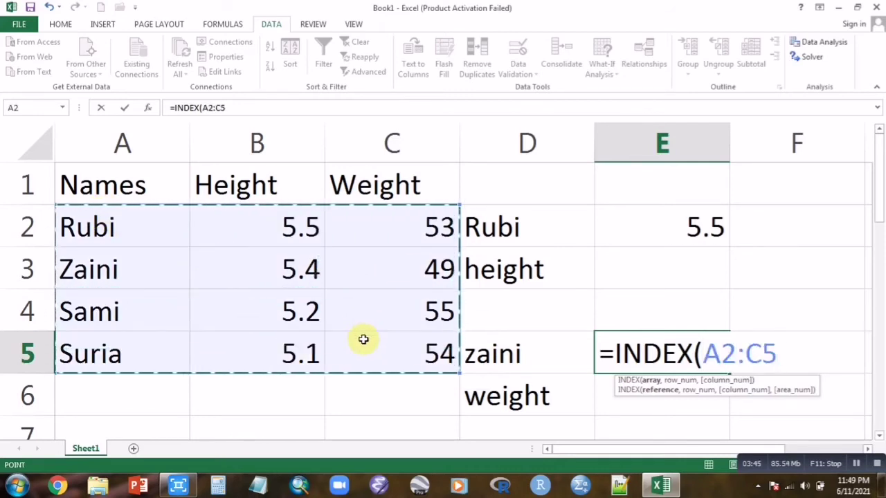
text(,match)
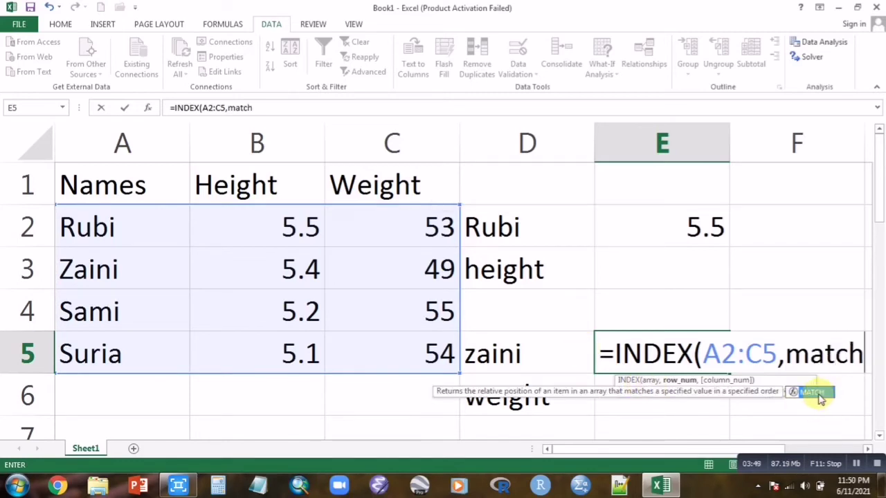
double_click(820, 395)
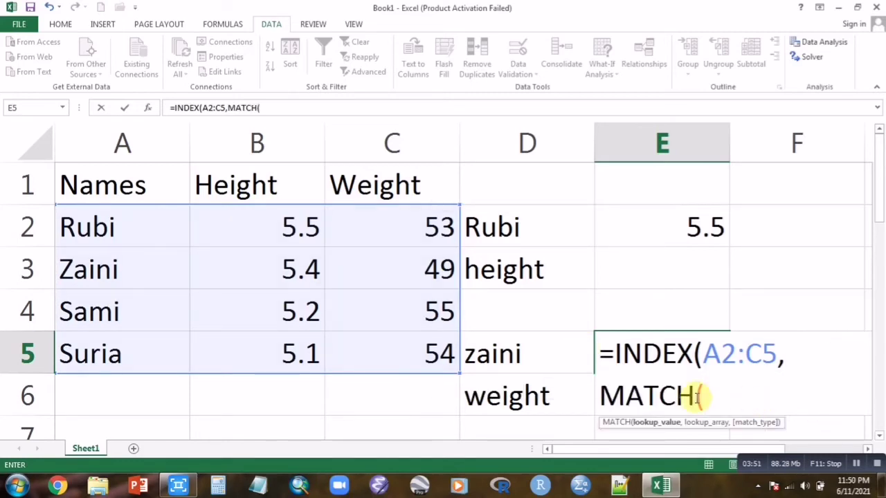
click(550, 359)
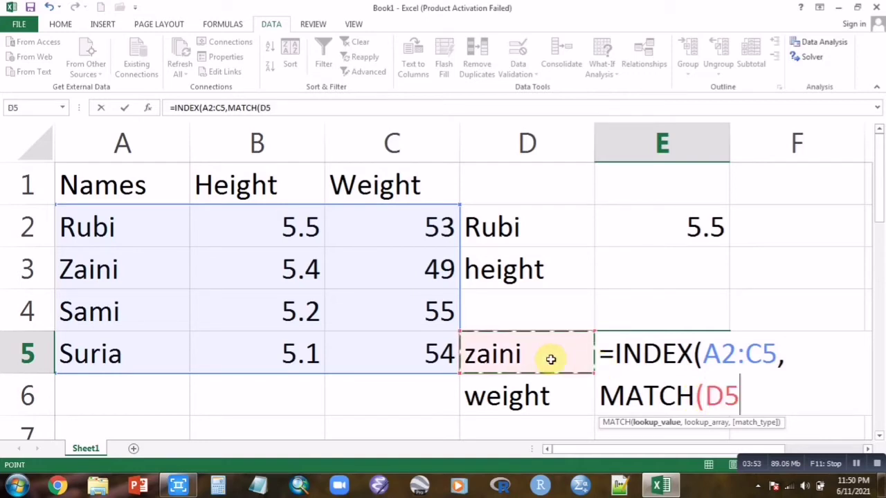
text(,)
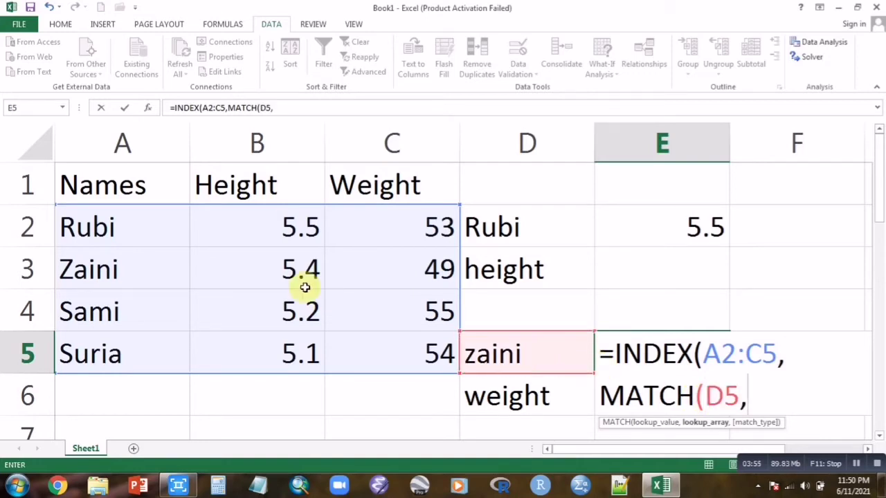
drag(117, 229, 99, 346)
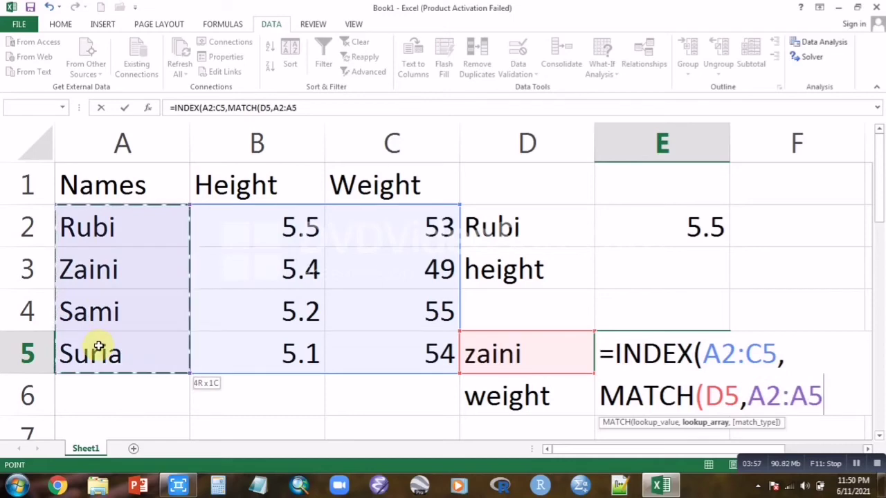
text(,)
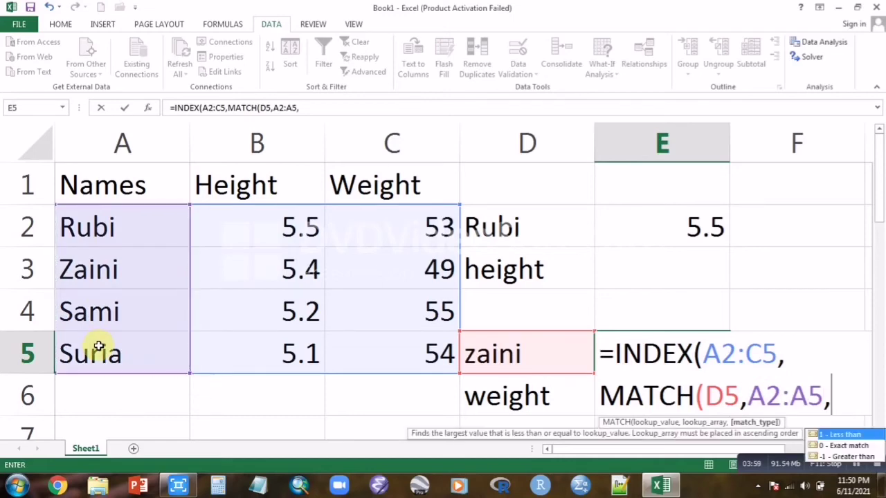
text(0))
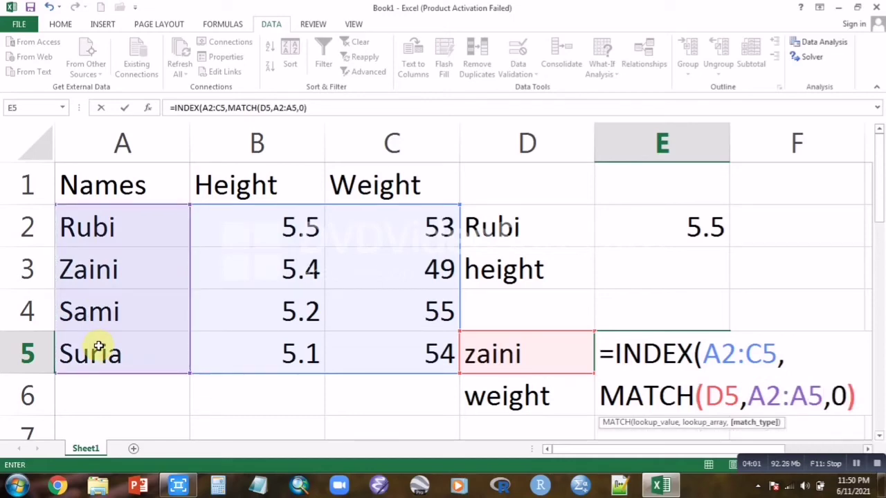
text(,)
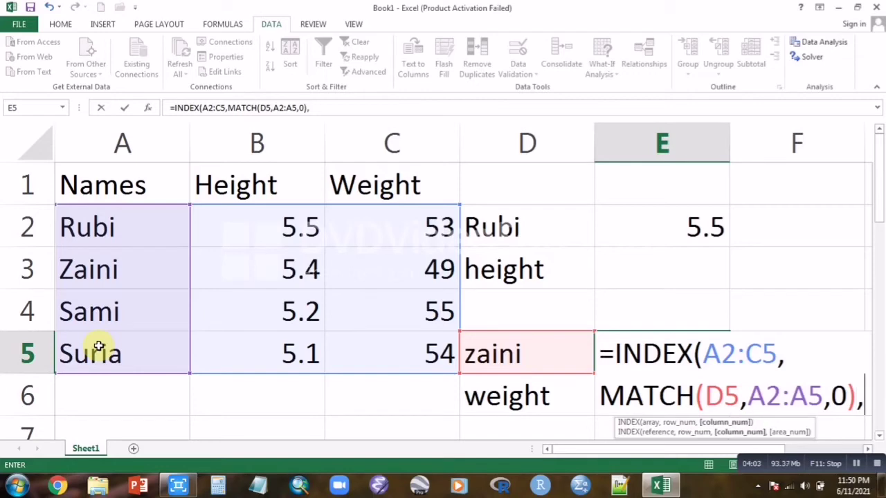
text(ma)
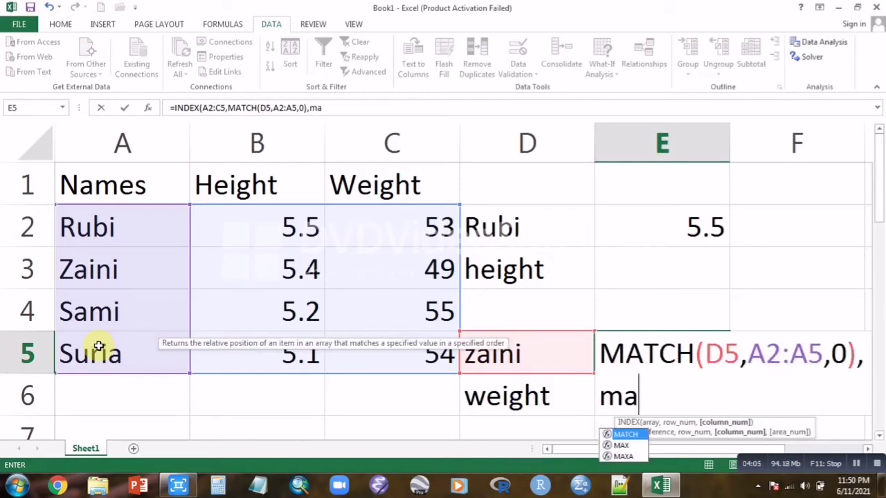
text(tch)
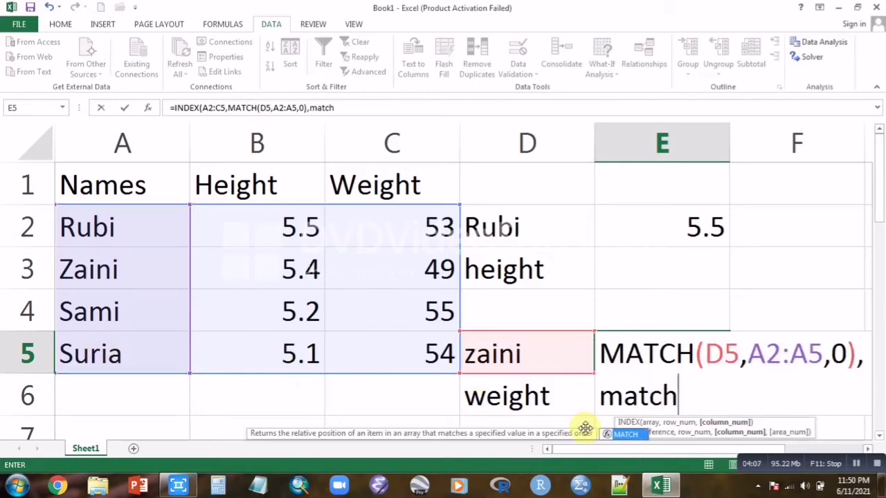
Step: Finish E5 with MATCH(D6,A1:C1,0) as the column argument, returning 49
double_click(626, 433)
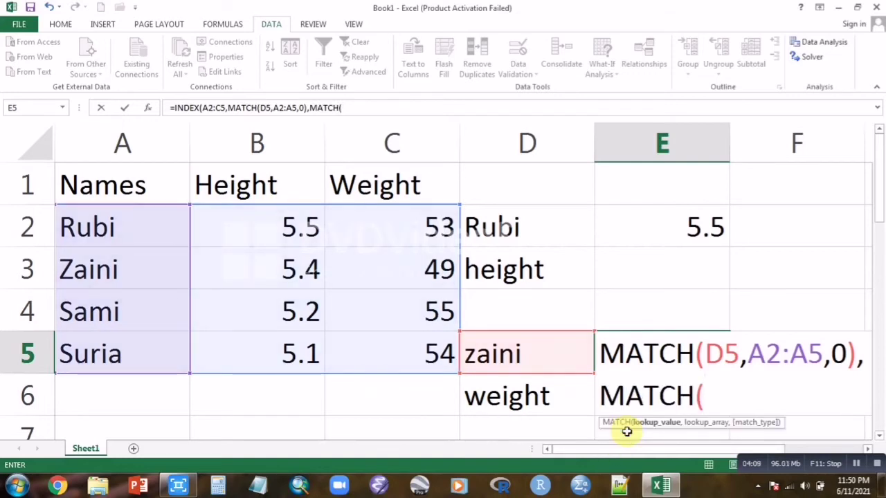
click(534, 394)
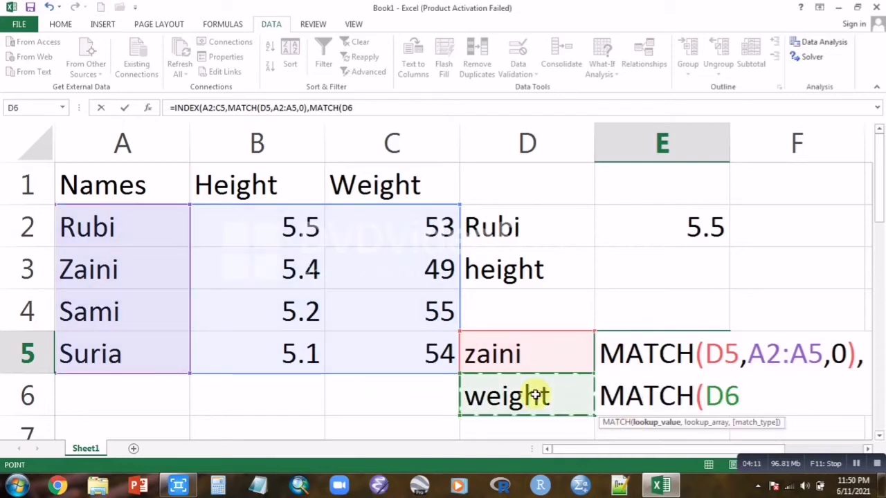
text(,)
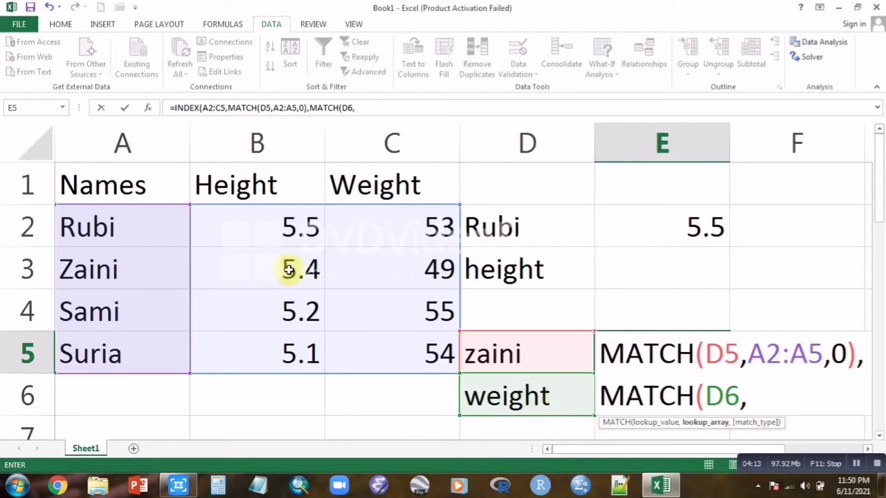
drag(131, 185, 388, 184)
text(,)
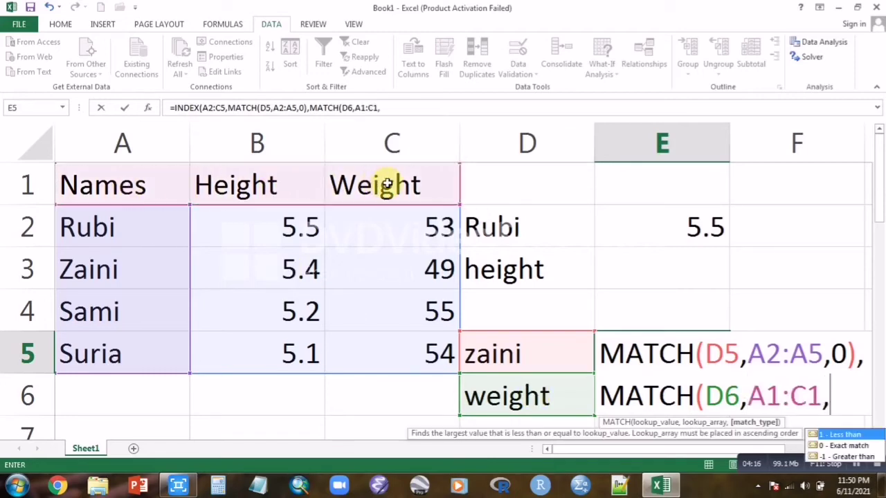
text(0)
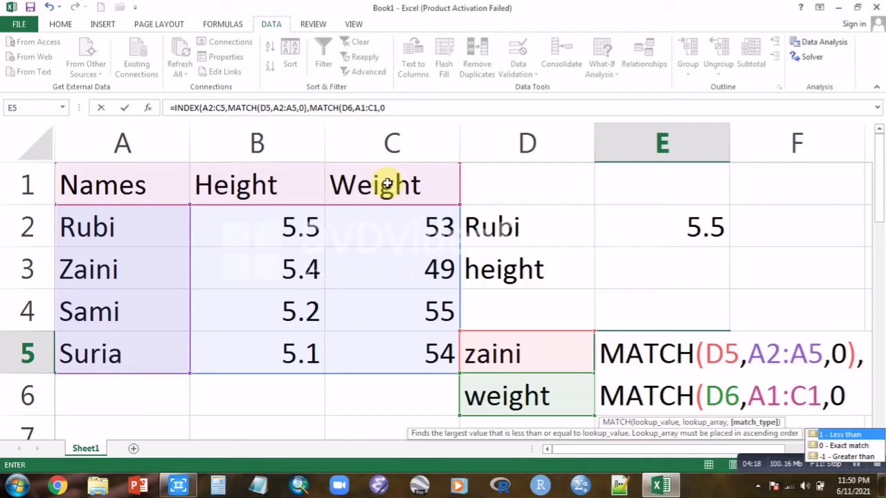
text())
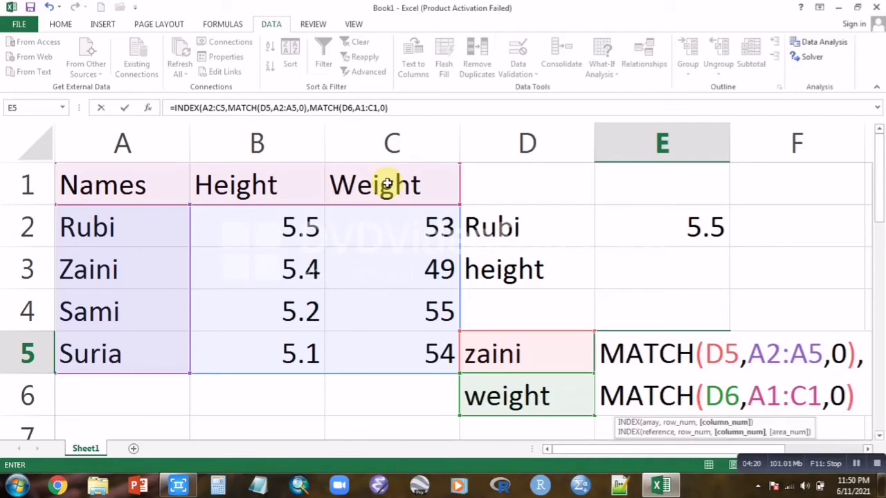
text())
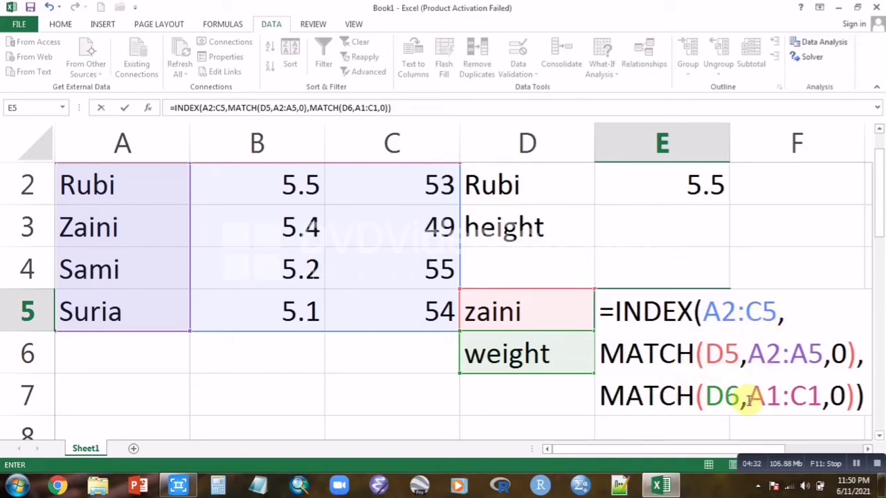
key(Return)
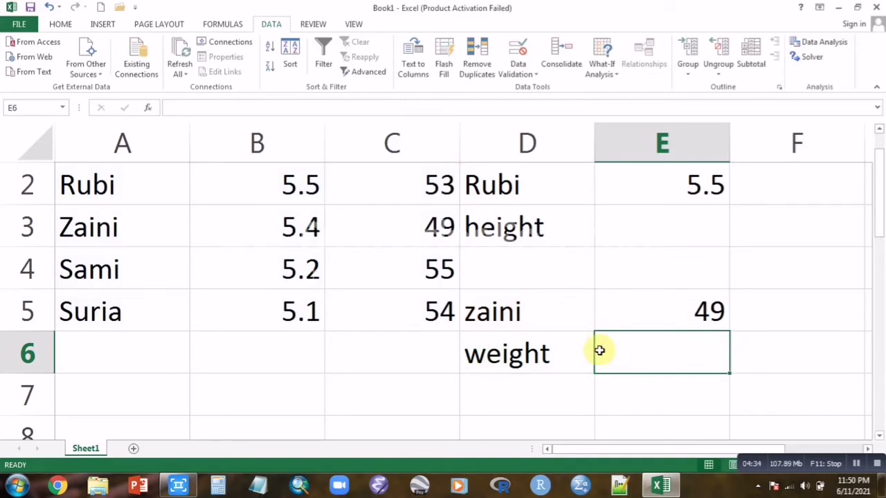
Step: Select D5 and bring up the Data Validation options on the Data tab
scroll(601, 355, up, 1)
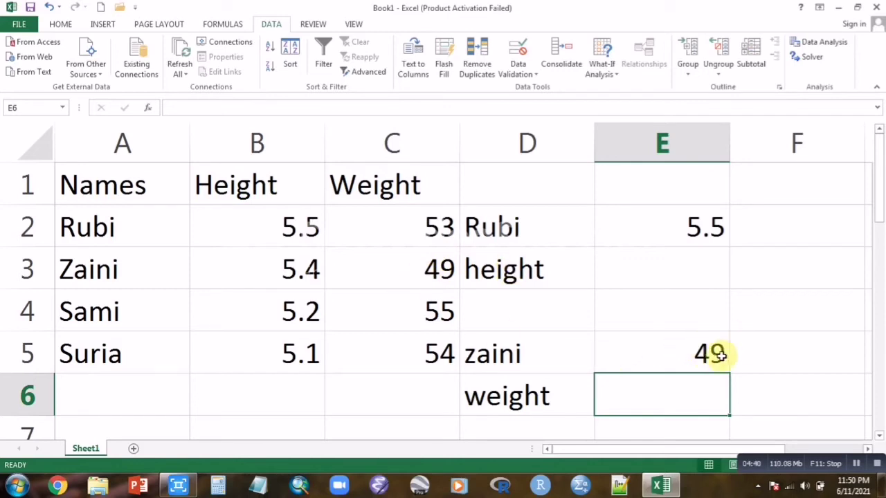
click(547, 350)
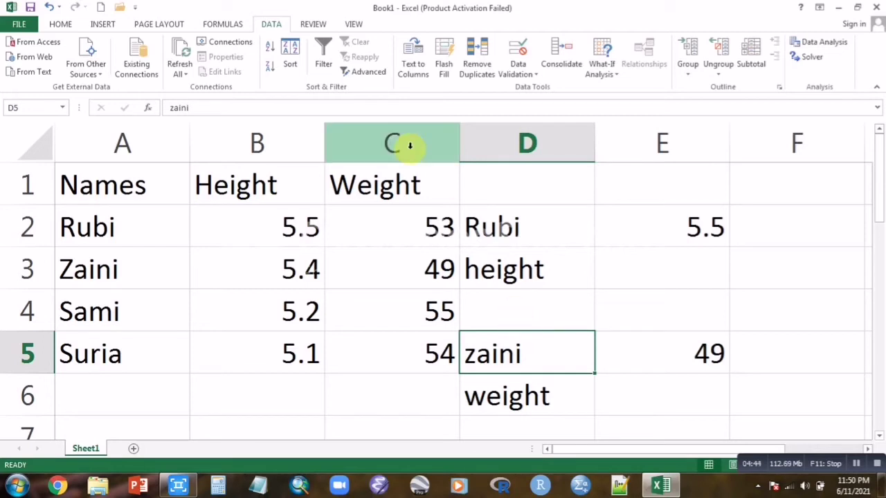
click(538, 79)
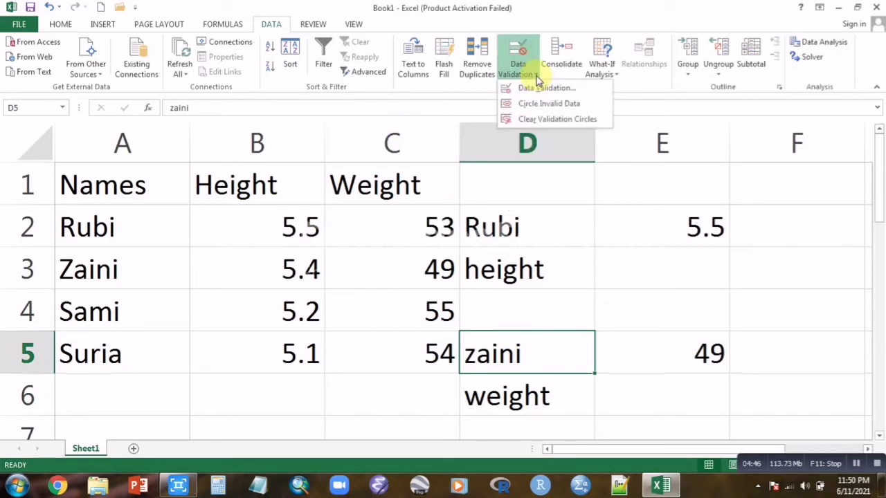
Step: Add list data validation to D5 with source =$A$2:$A$5 for a names dropdown
click(539, 89)
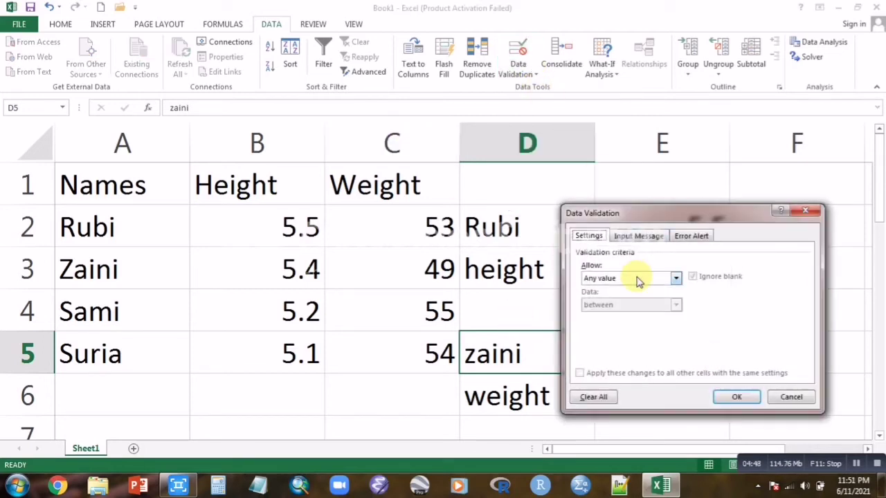
click(673, 279)
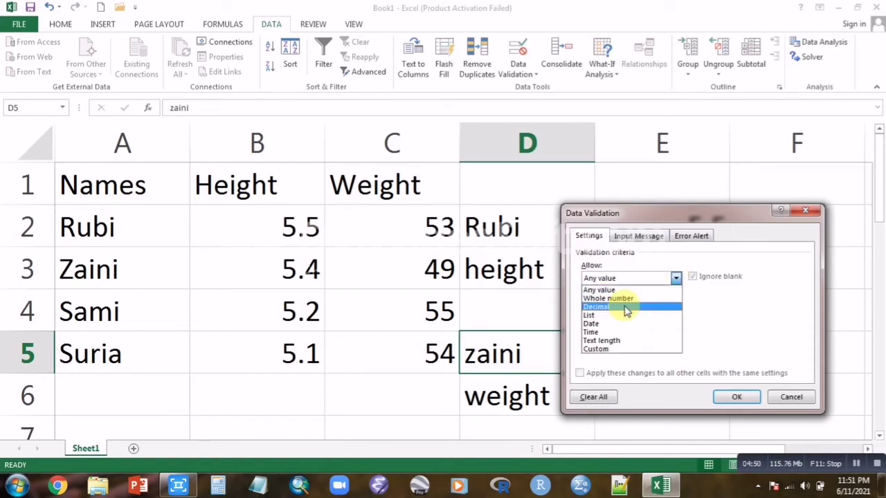
click(604, 315)
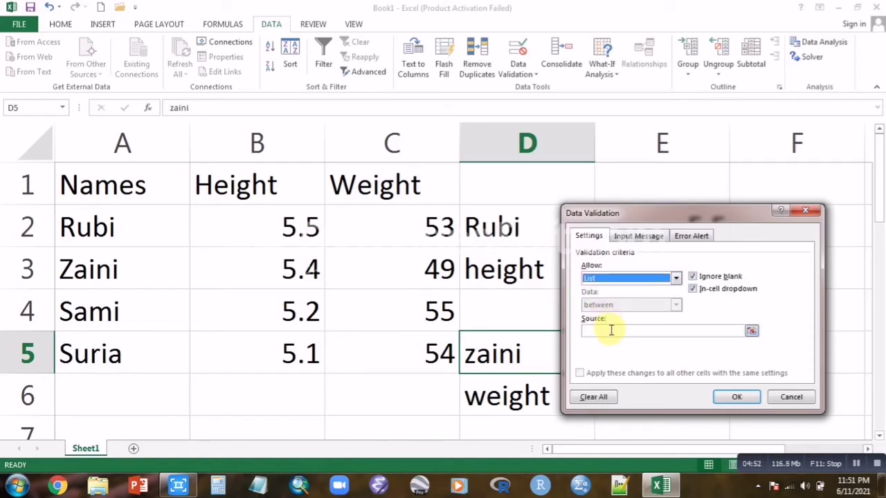
drag(150, 224, 136, 340)
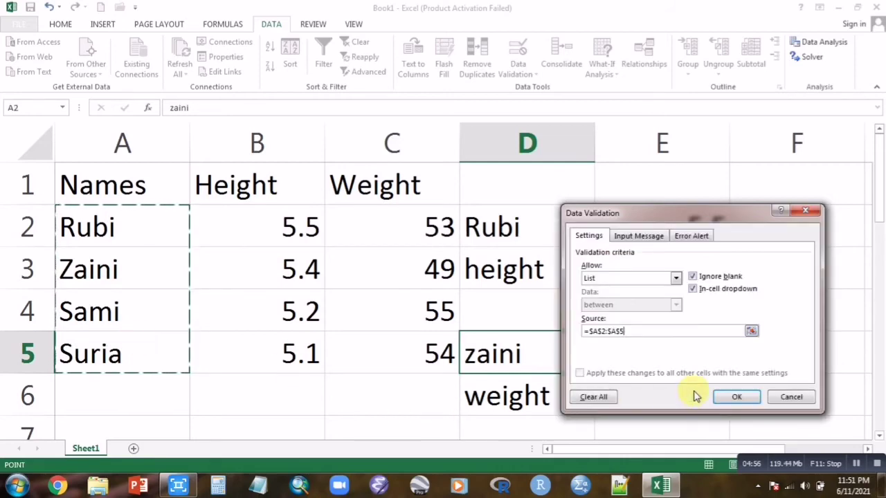
click(734, 398)
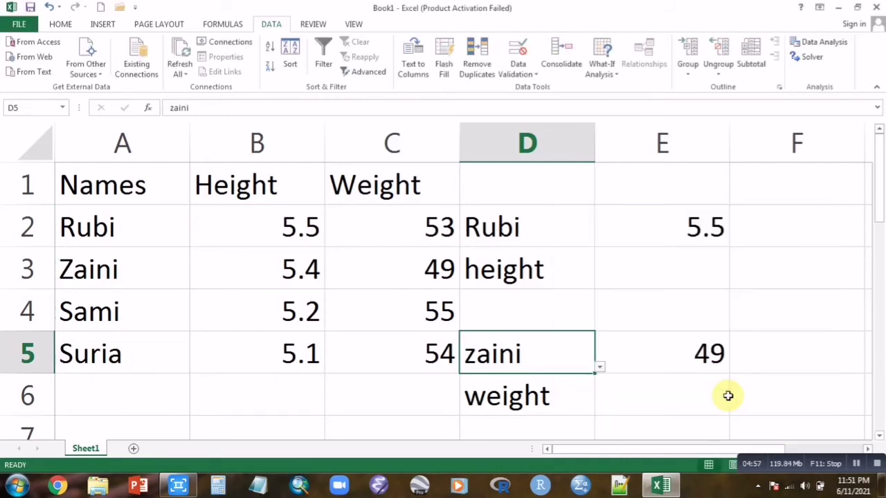
Step: Pick Sami, then Rubi, from D5's dropdown so E5 returns weight 53
click(600, 369)
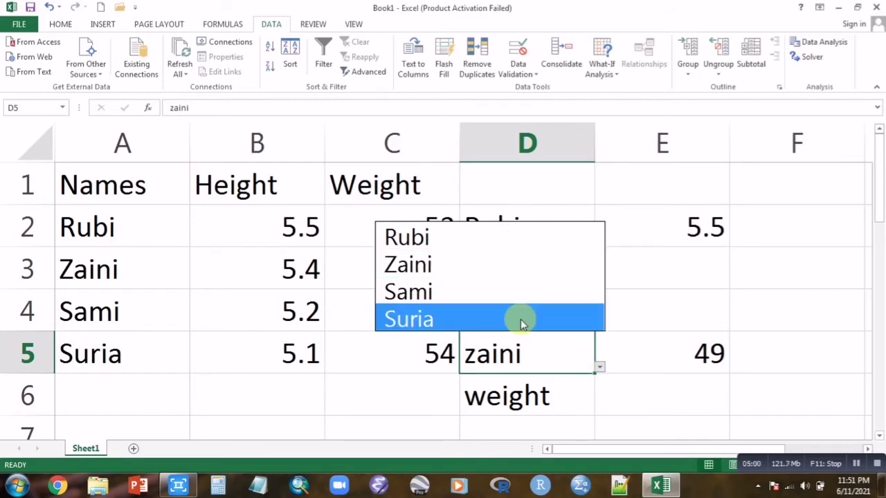
click(490, 305)
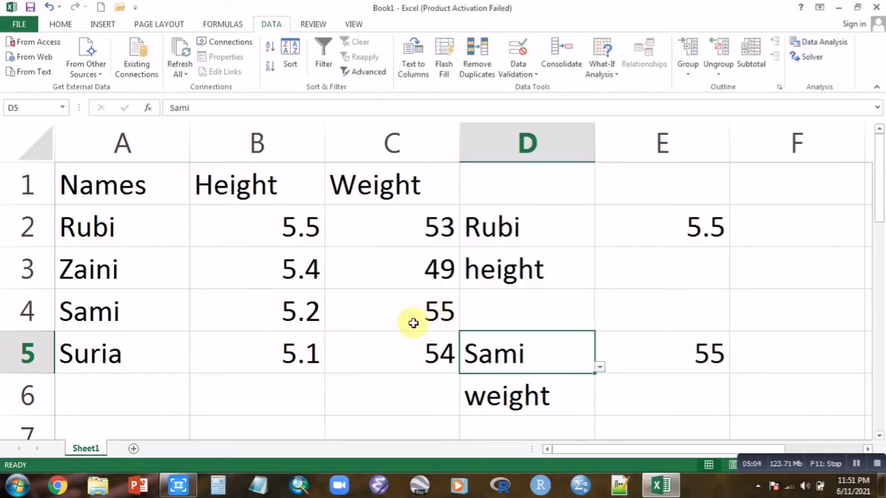
click(599, 368)
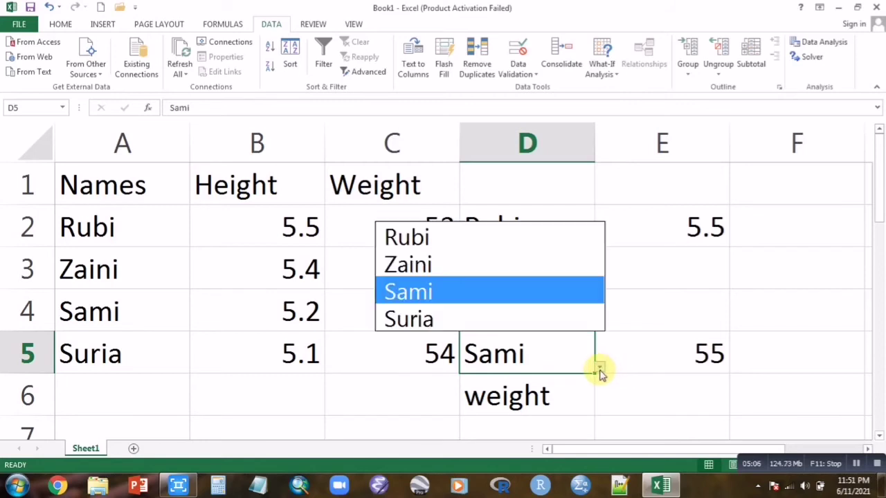
click(501, 238)
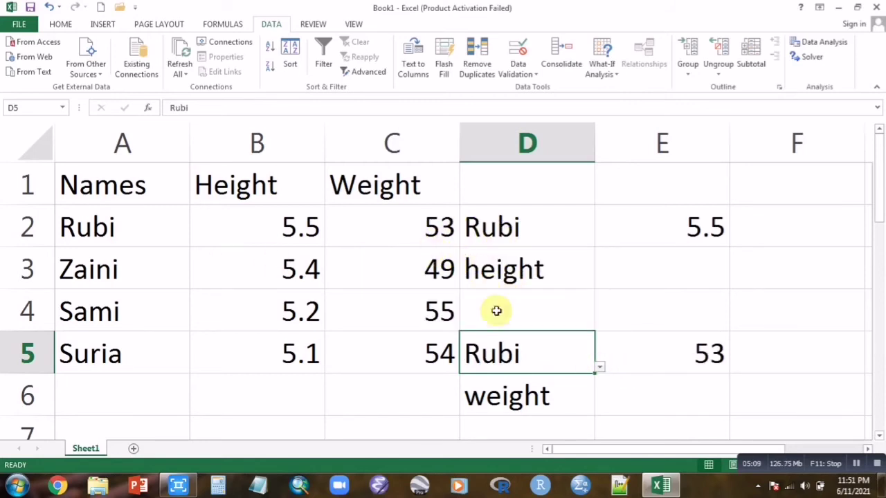
double_click(690, 360)
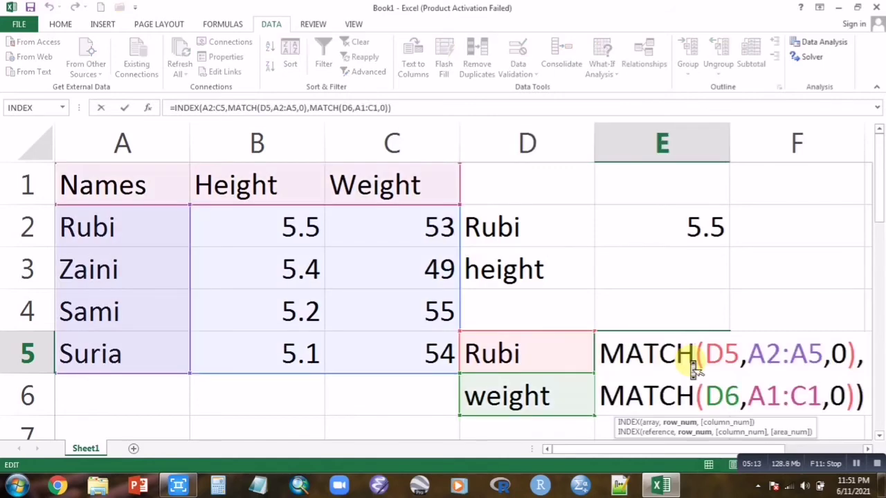
scroll(694, 370, down, 1)
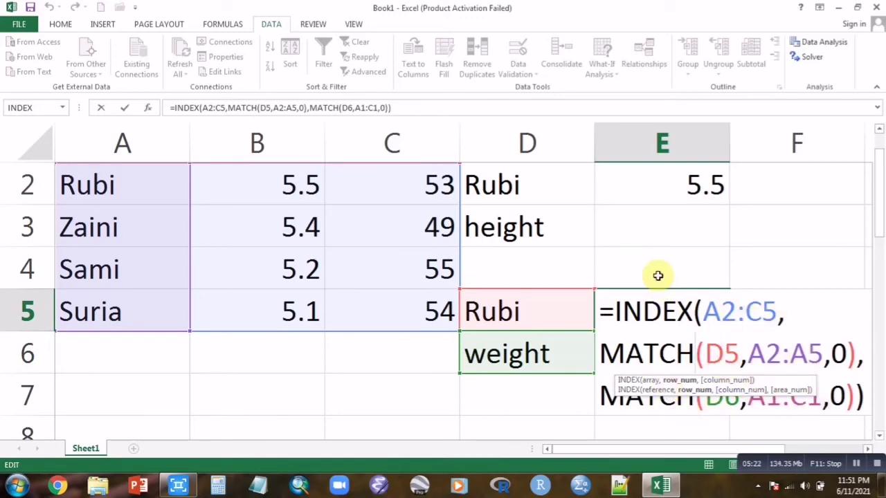
scroll(658, 276, up, 1)
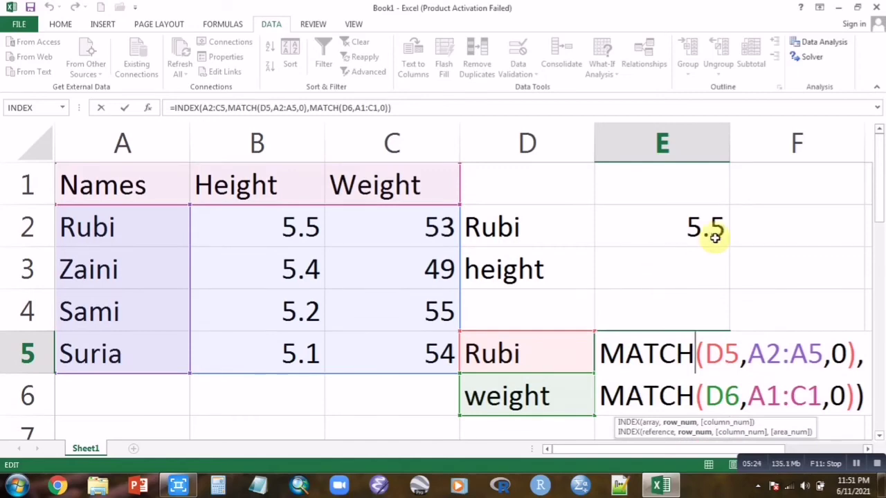
double_click(663, 226)
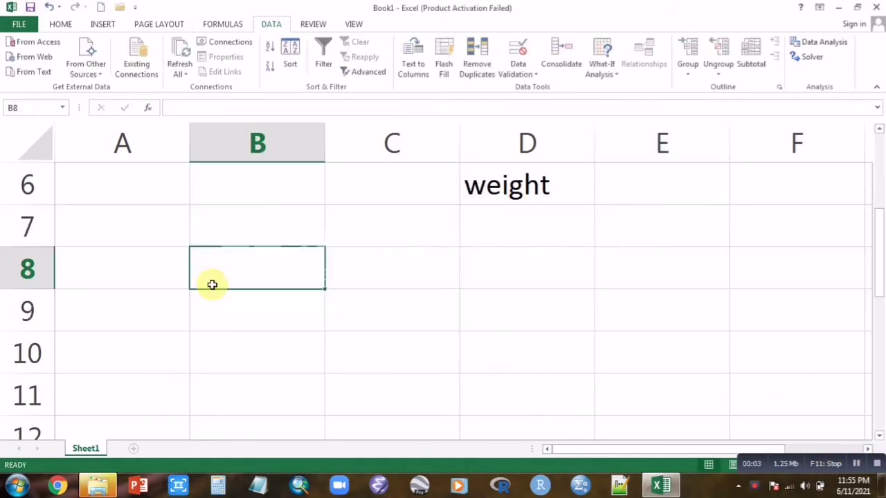
Step: Type the generic template =INDEX(array,MATCH(lookup_value,array,0),match into B8
text(=inde)
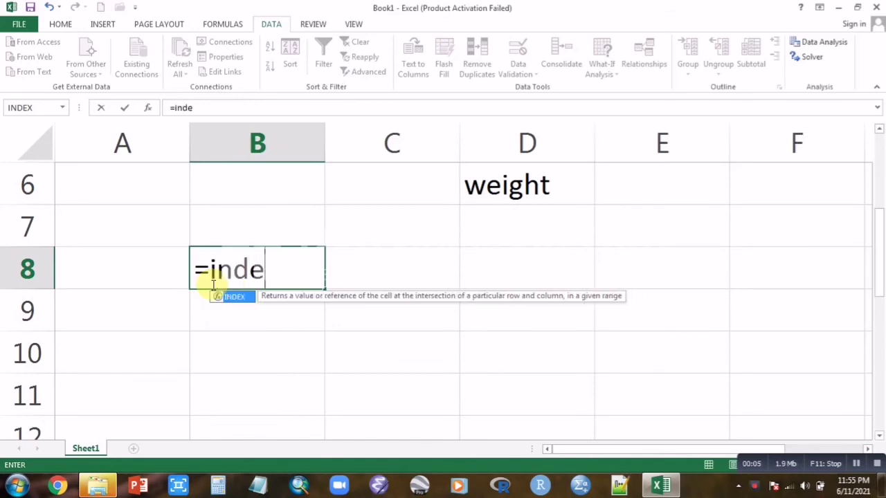
text(x)
double_click(229, 296)
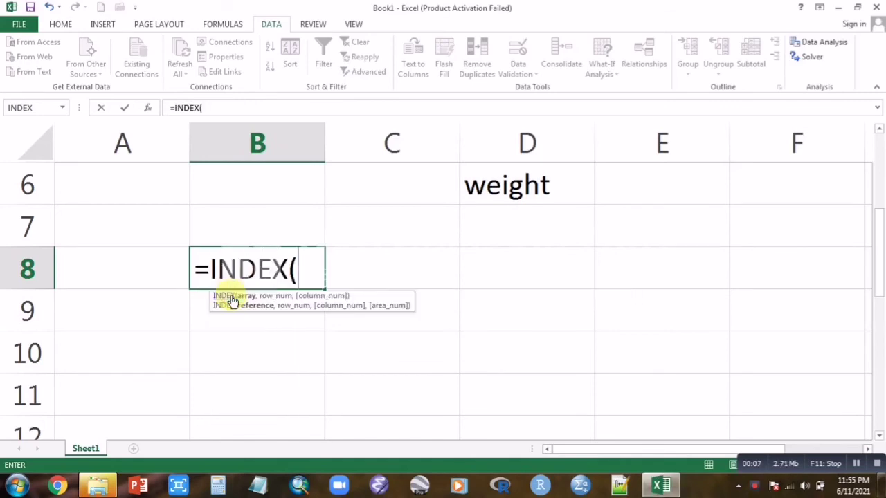
text(arra)
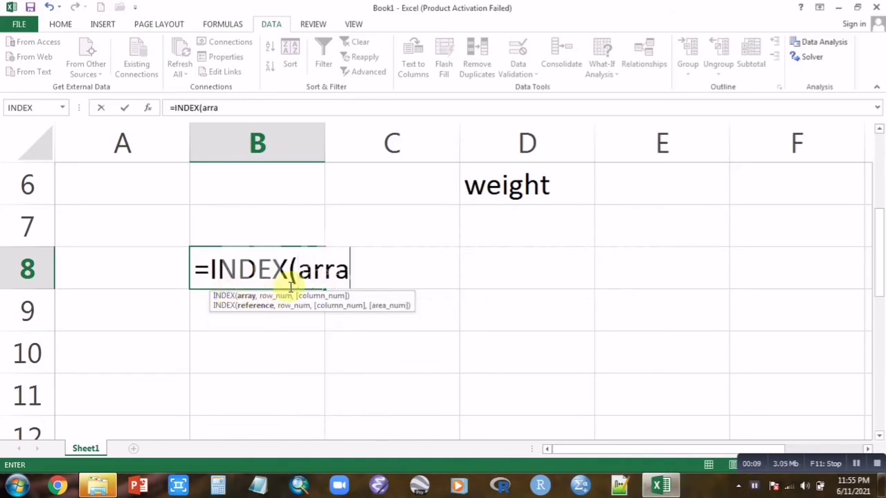
text(y,mat)
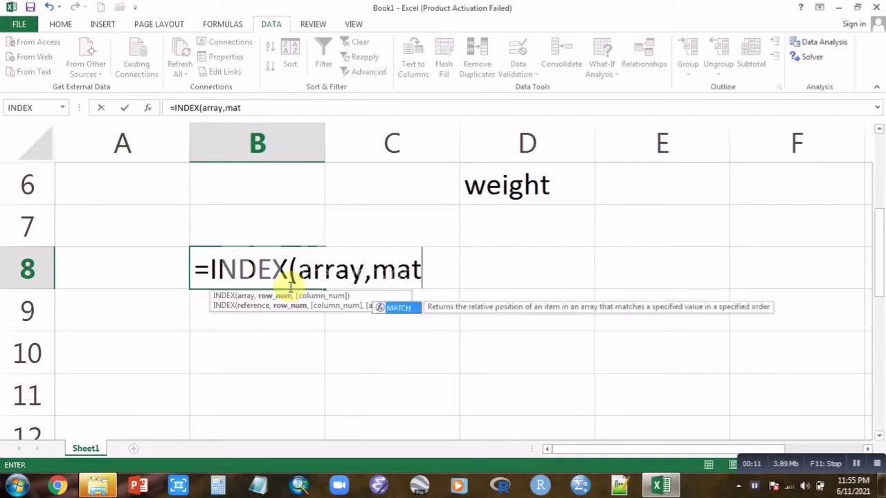
text(ch)
double_click(395, 309)
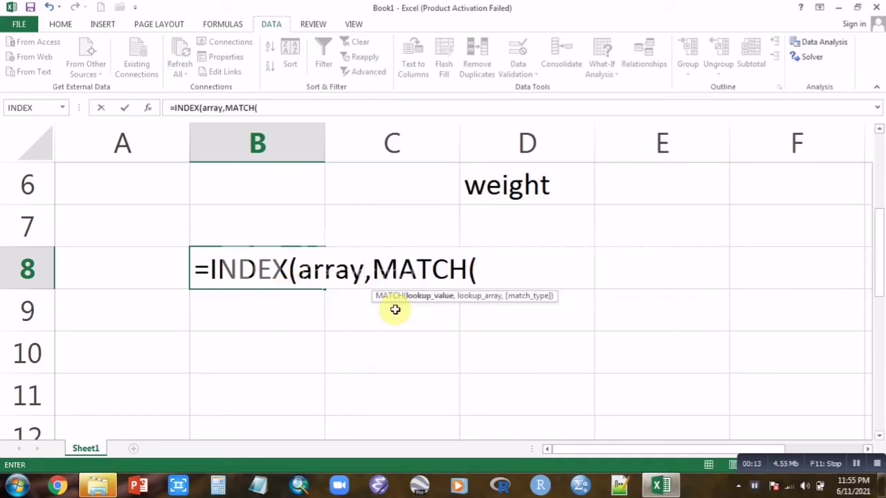
text(look)
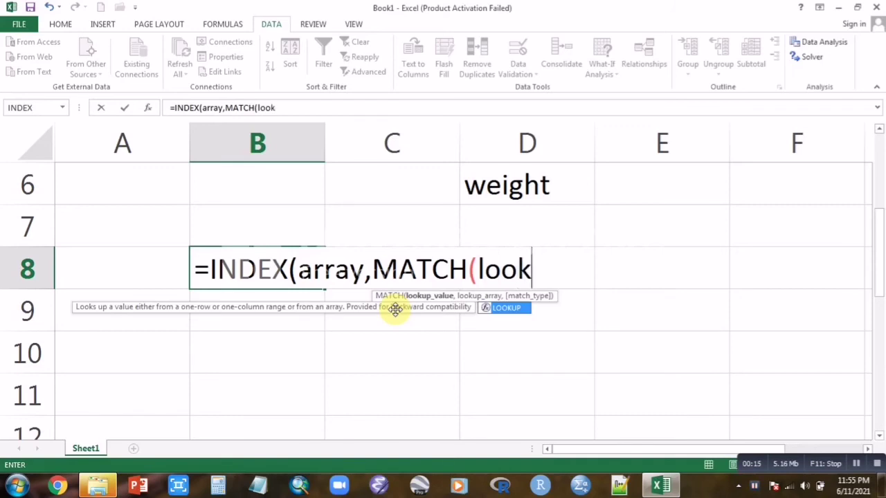
text(up)
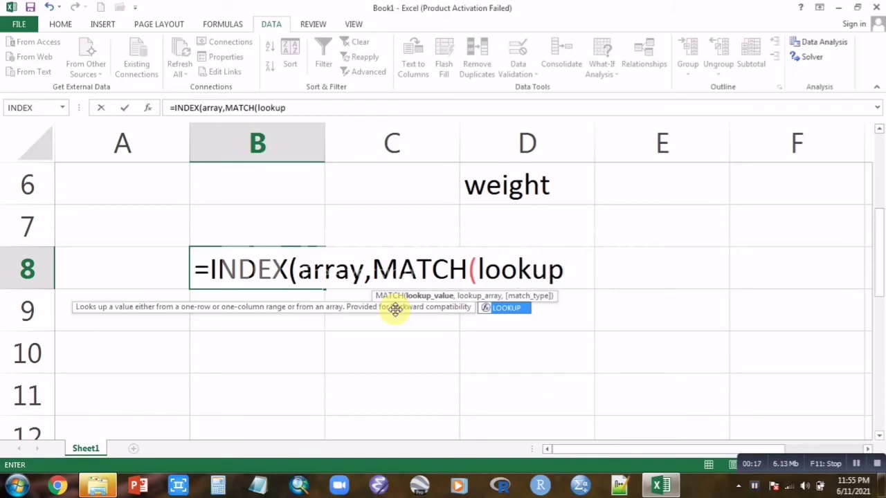
text(_)
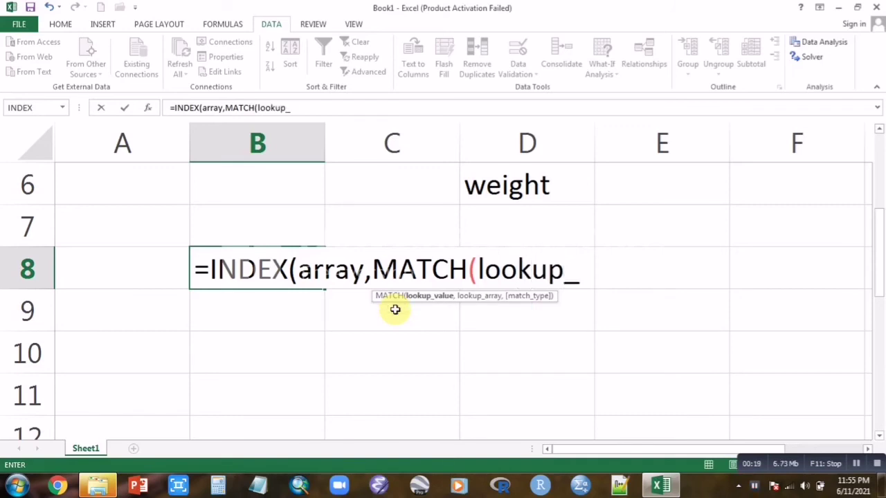
text(value)
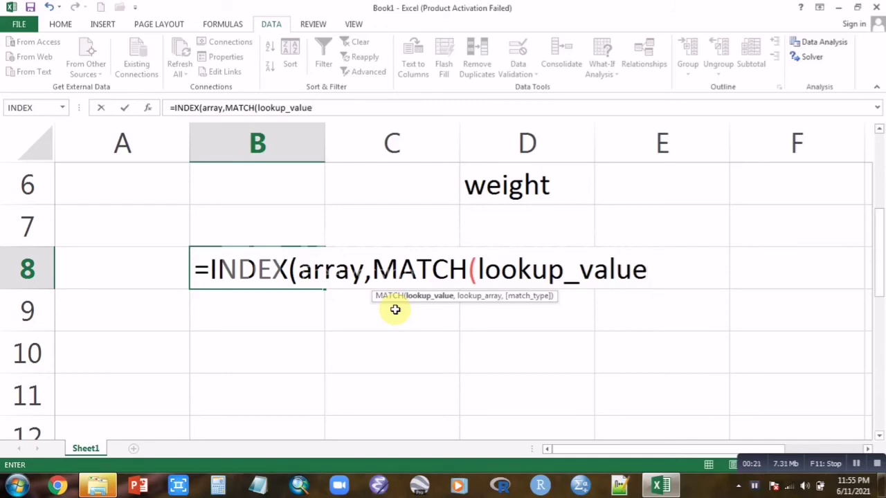
text(,a)
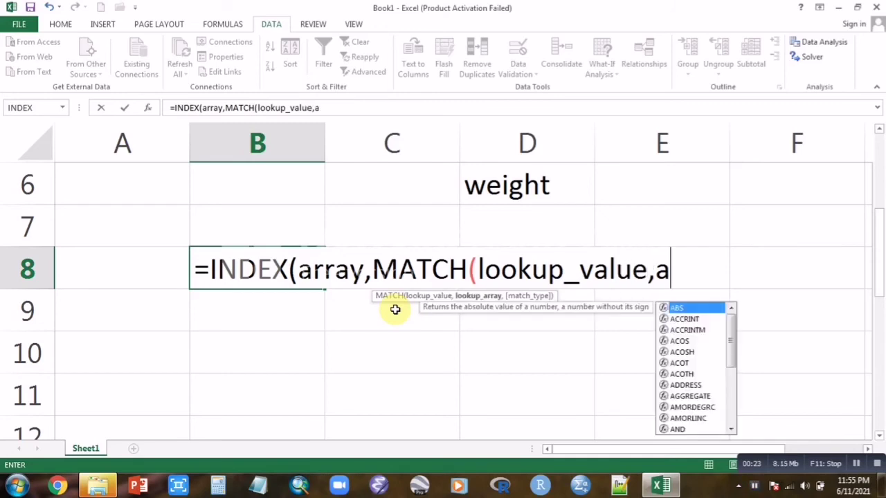
text(rray)
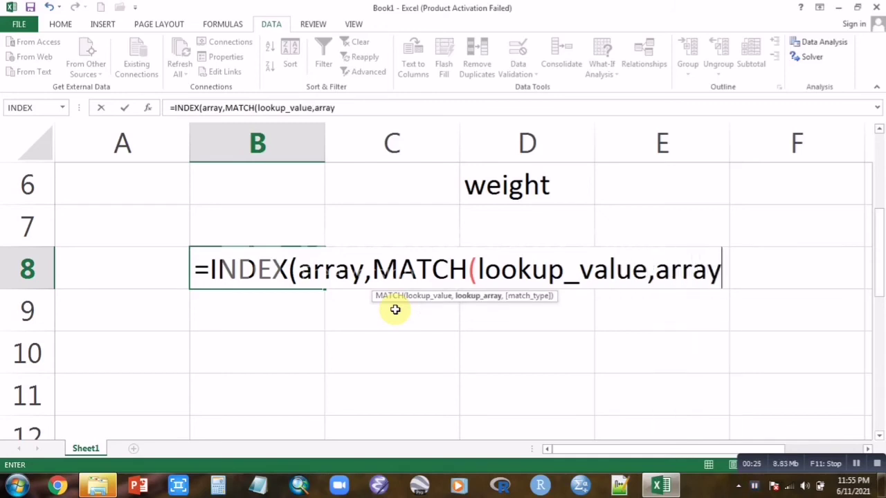
text(,)
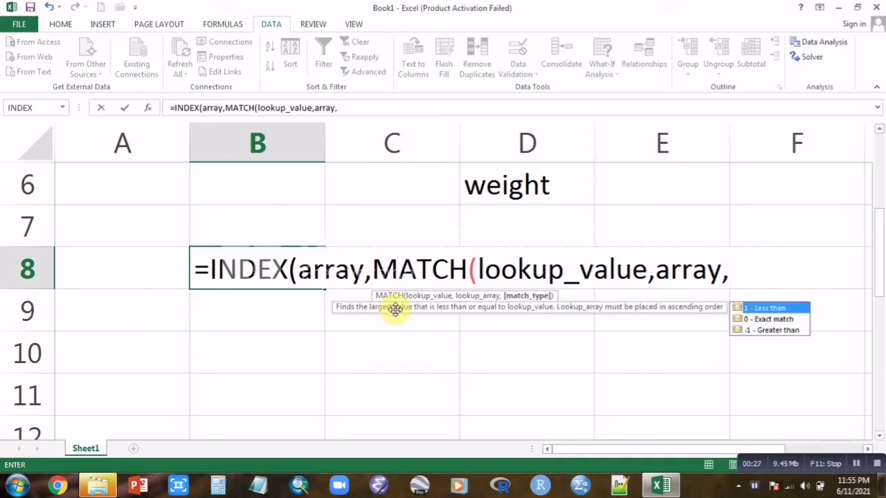
text(0)
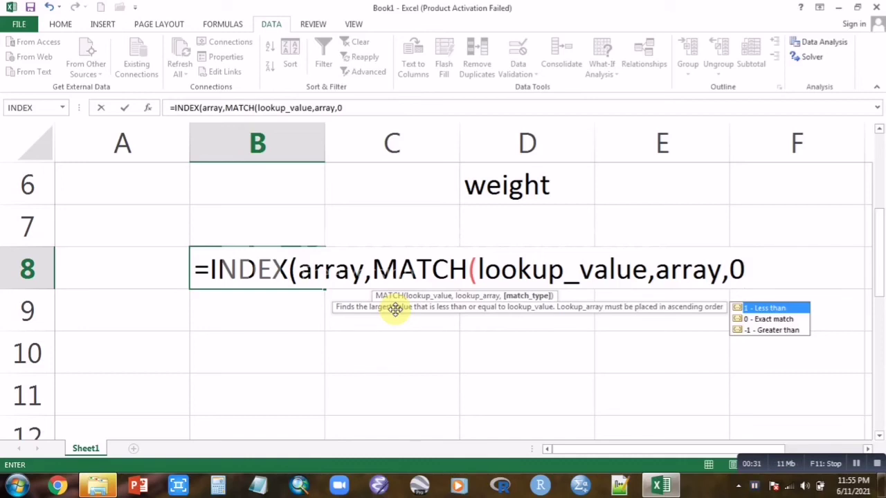
text(),)
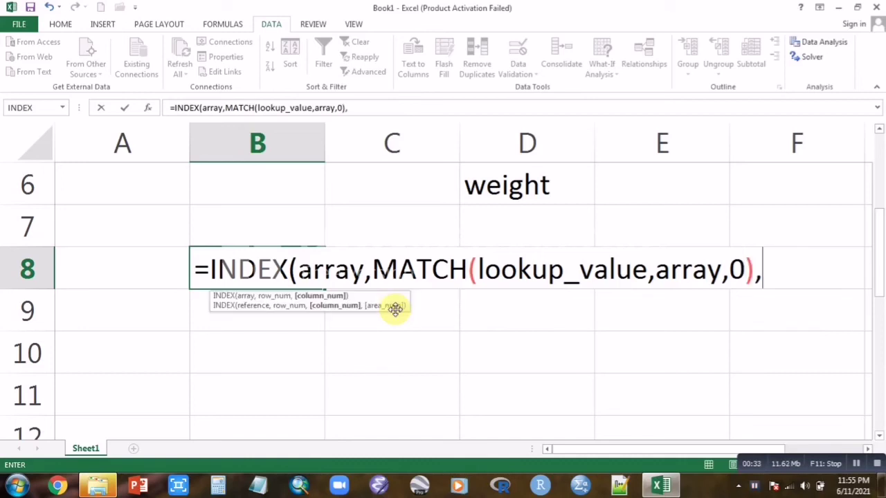
text(match)
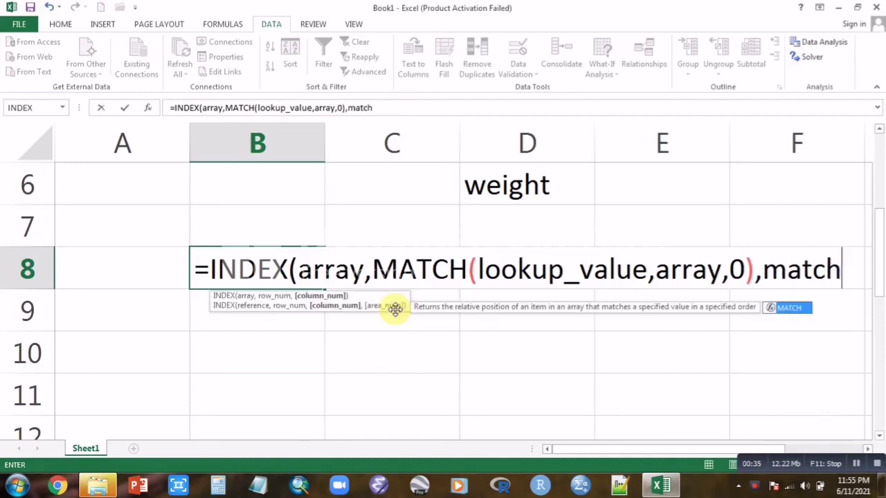
Step: Finish B8's second MATCH(lookup_value,array,0)) and add the note 'where 0: exact match'
double_click(791, 307)
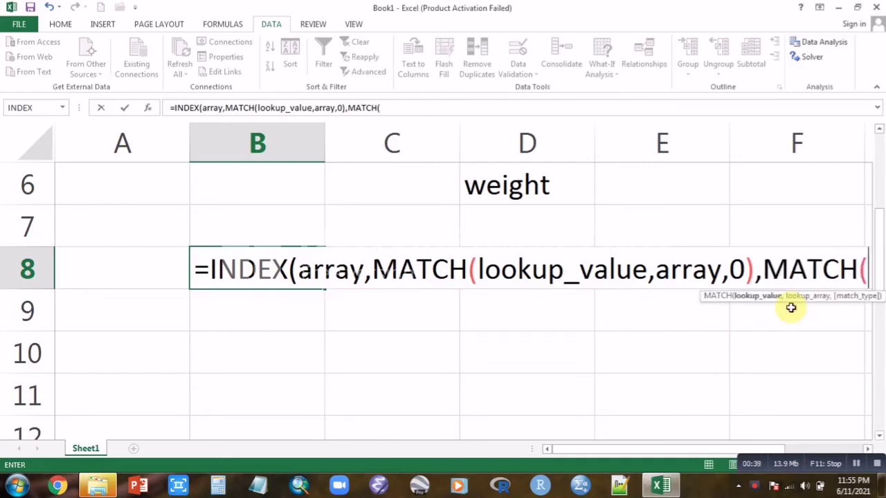
text(loo)
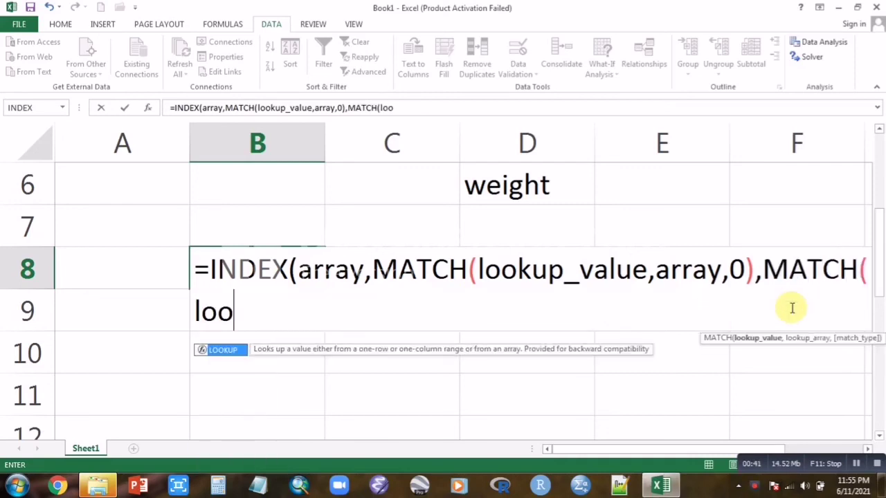
text(k)
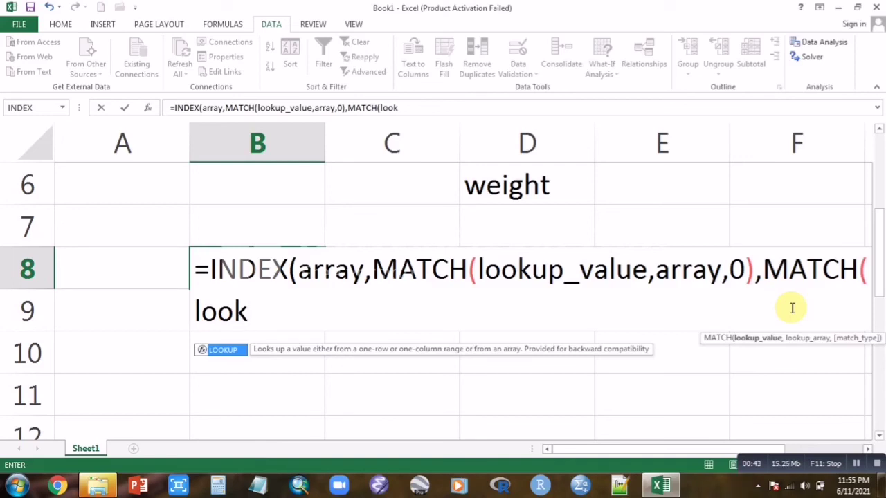
text(up)
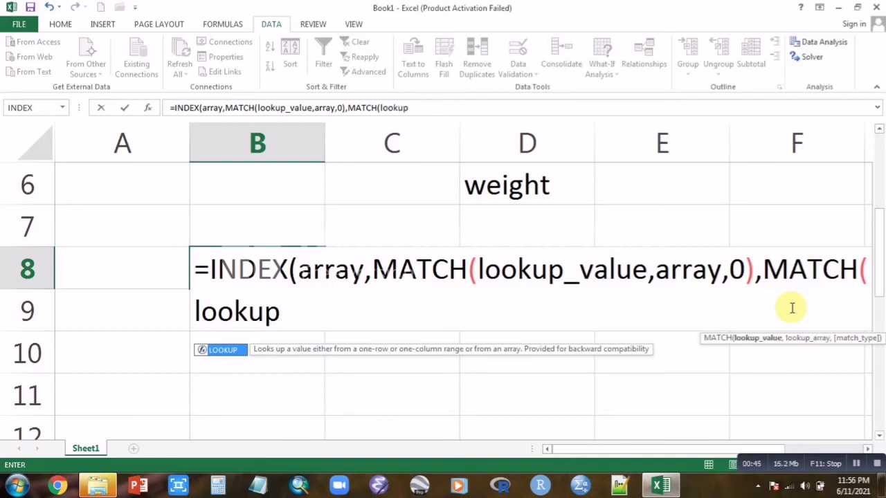
text(_valu)
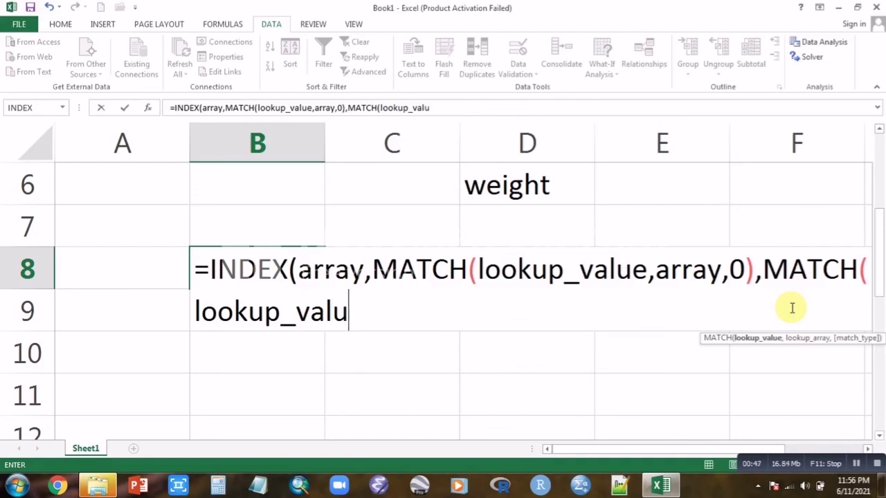
text(e)
text(.)
text(,a)
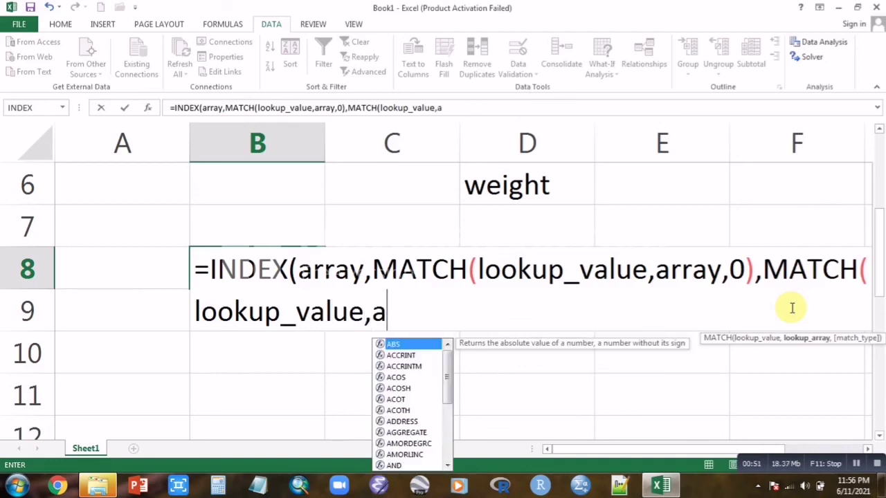
text(rray,)
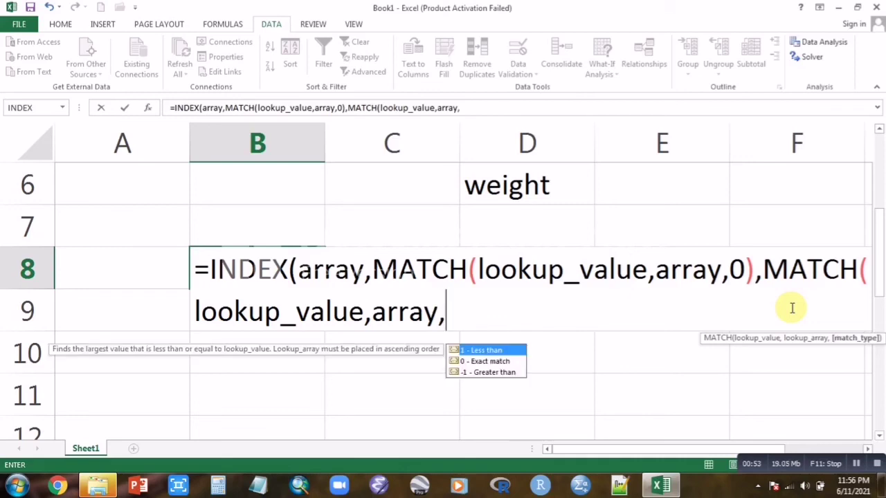
text(0)
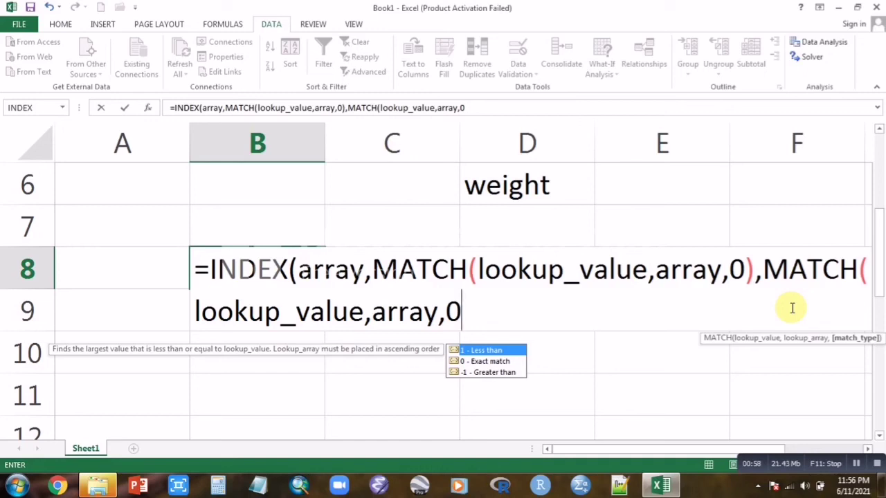
text(,)
key(BackSpace)
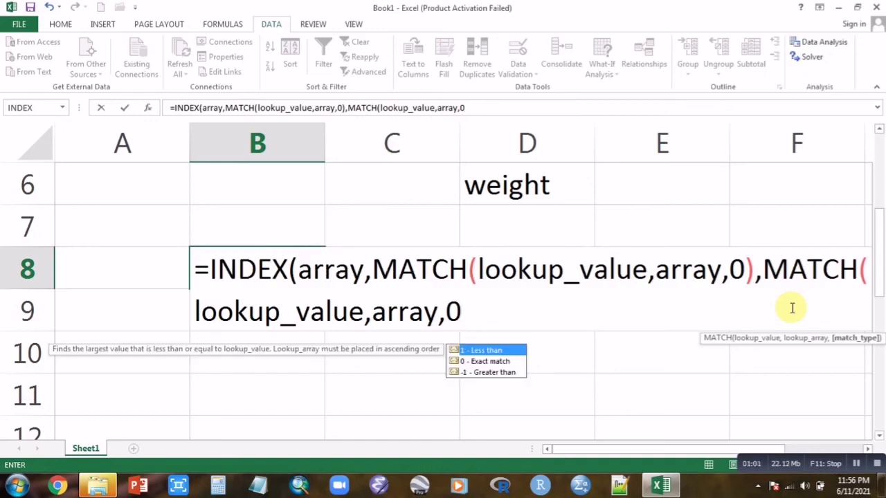
text()))
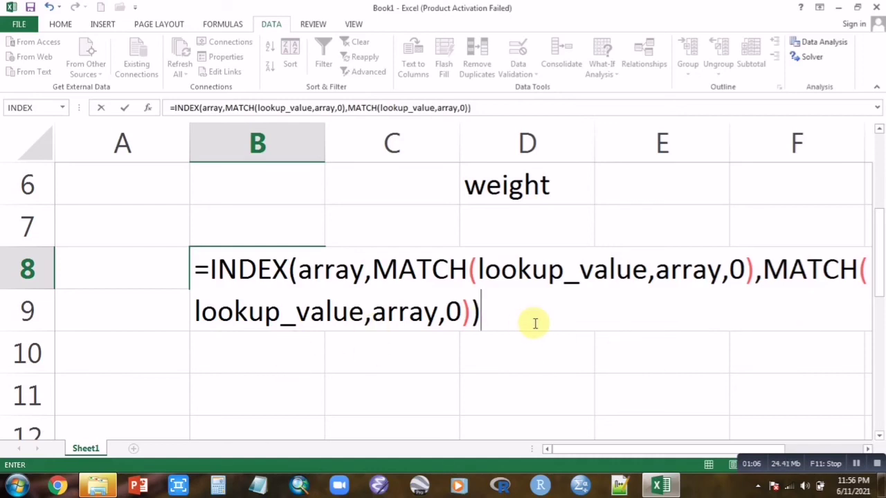
text(    w)
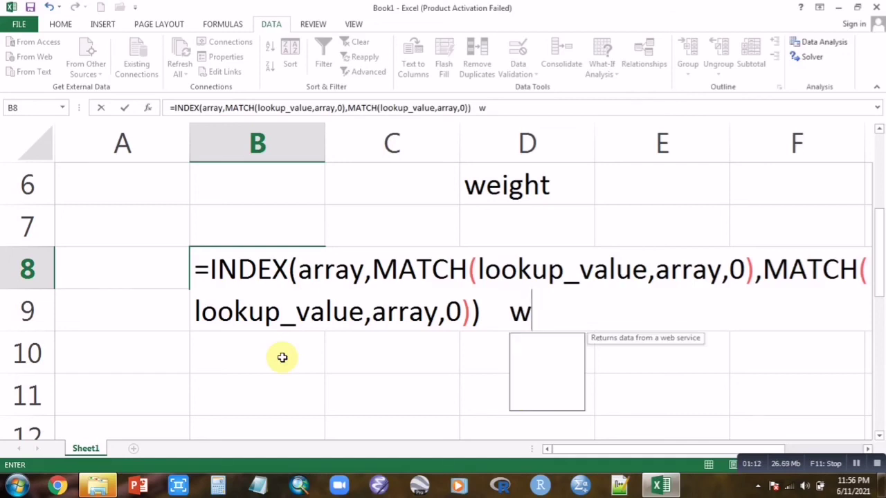
text(here )
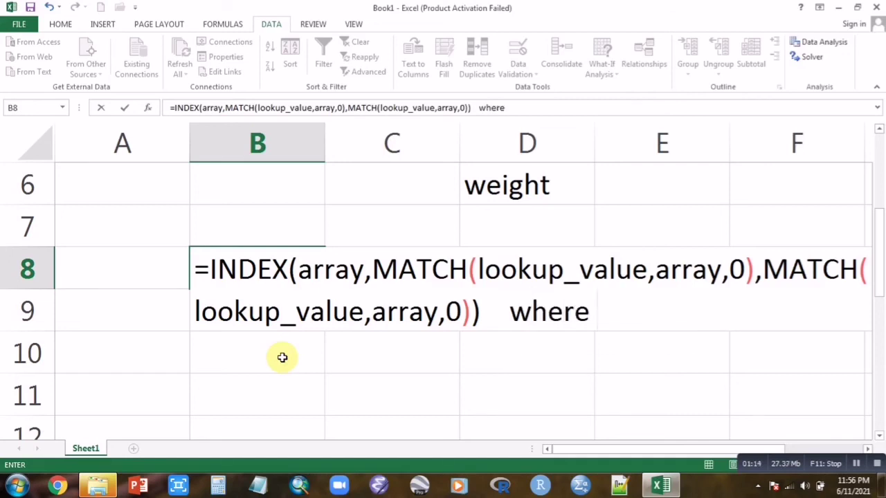
text(0: )
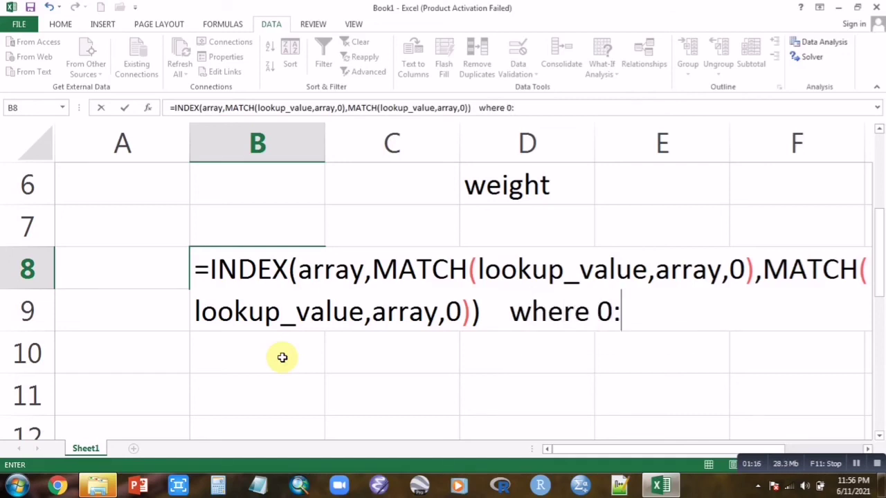
text(exact )
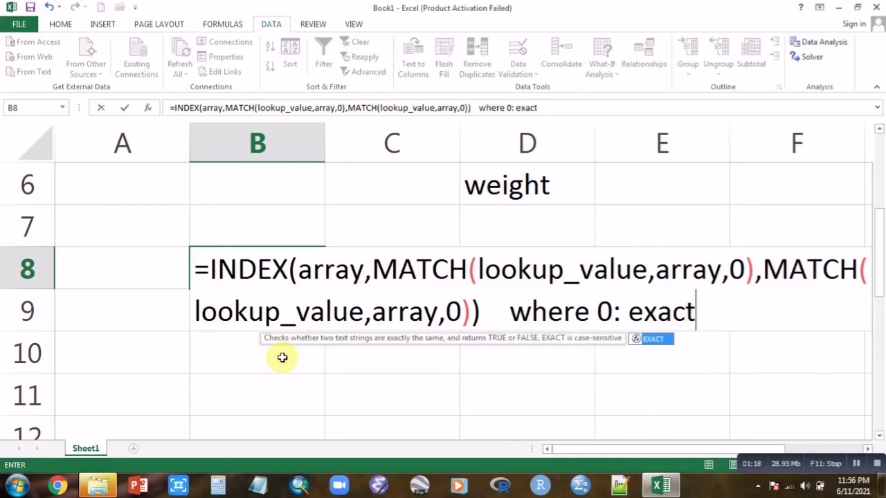
text(match)
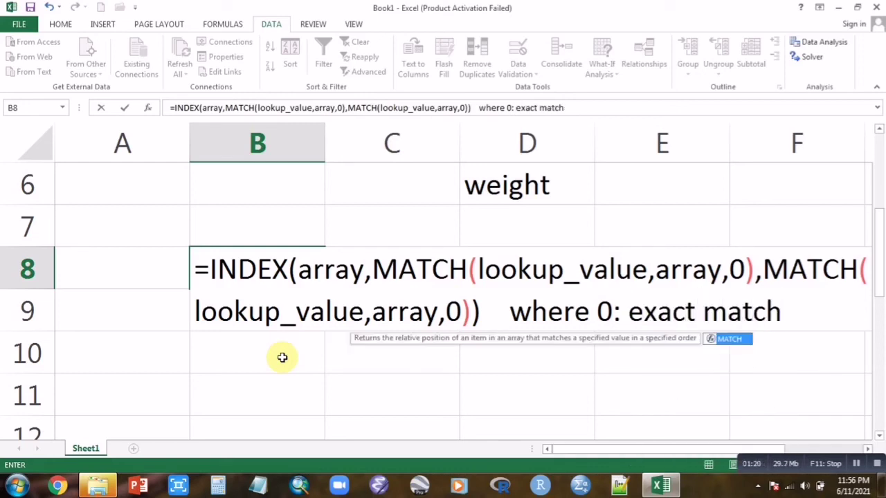